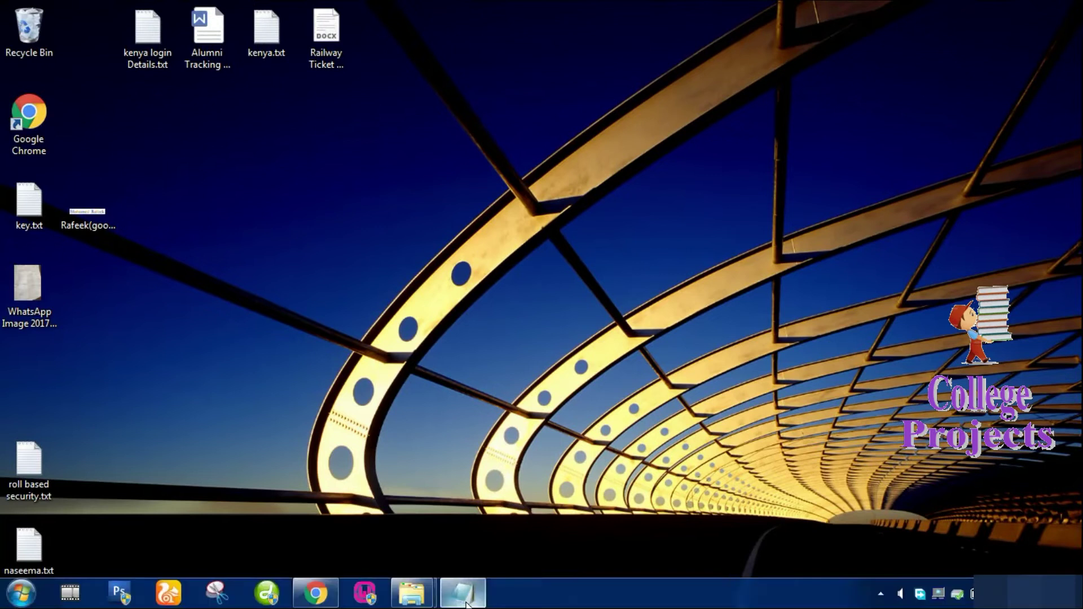
Select the 'how to Run Crime Reporting system' title in Notepad and load localhost's WampServer homepage.
{"action": "left_click", "coordinate": [462, 599]}
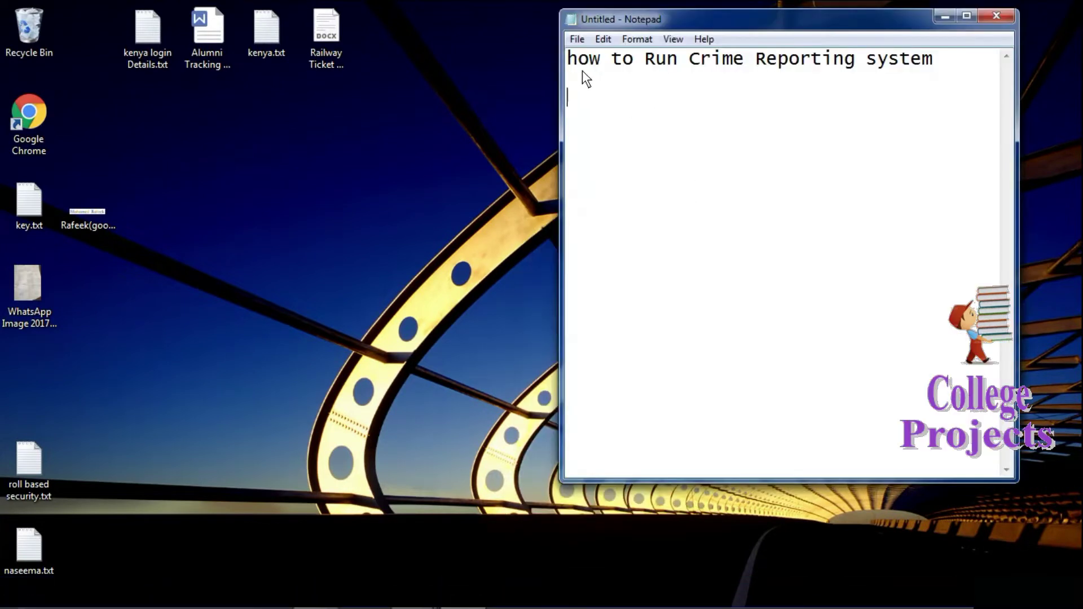
{"action": "left_click", "coordinate": [568, 59]}
{"action": "left_click_drag", "start_coordinate": [573, 55], "coordinate": [844, 111]}
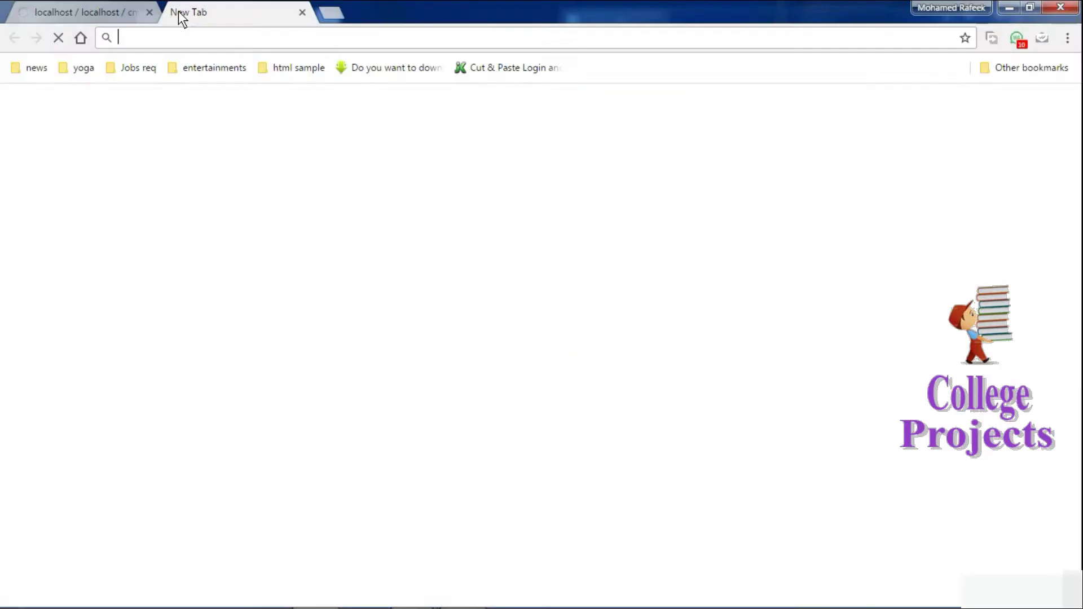
{"action": "type", "text": "loca"}
{"action": "key", "text": "Return"}
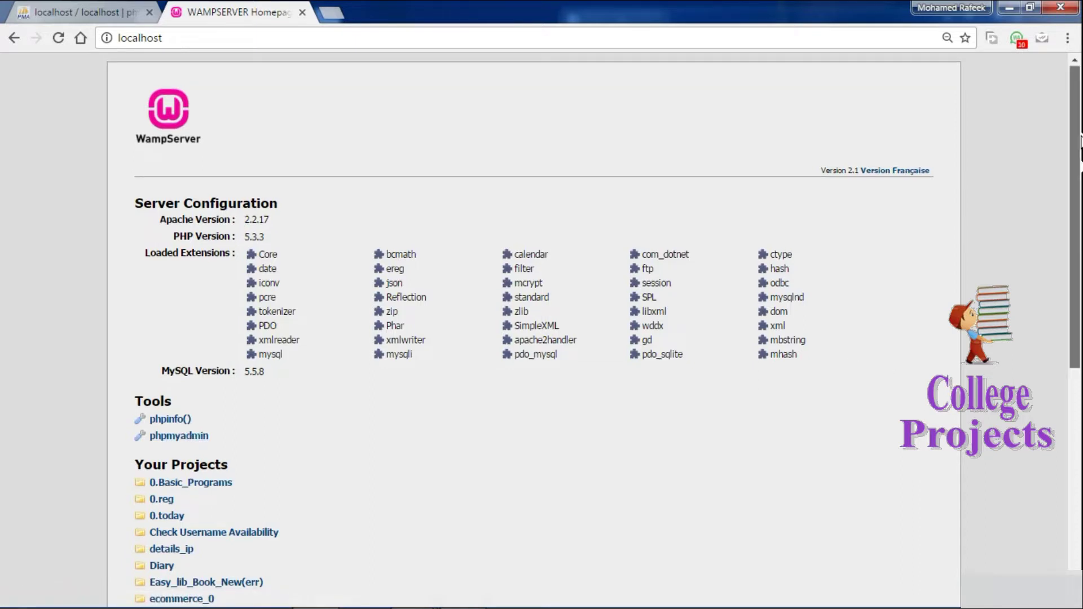
Open 24)Crime_Reporting_System from localhost's www00/Compleate_Project folder, locating it with a 'crime' search.
{"action": "scroll", "coordinate": [368, 485], "scroll_direction": "down", "scroll_amount": 7}
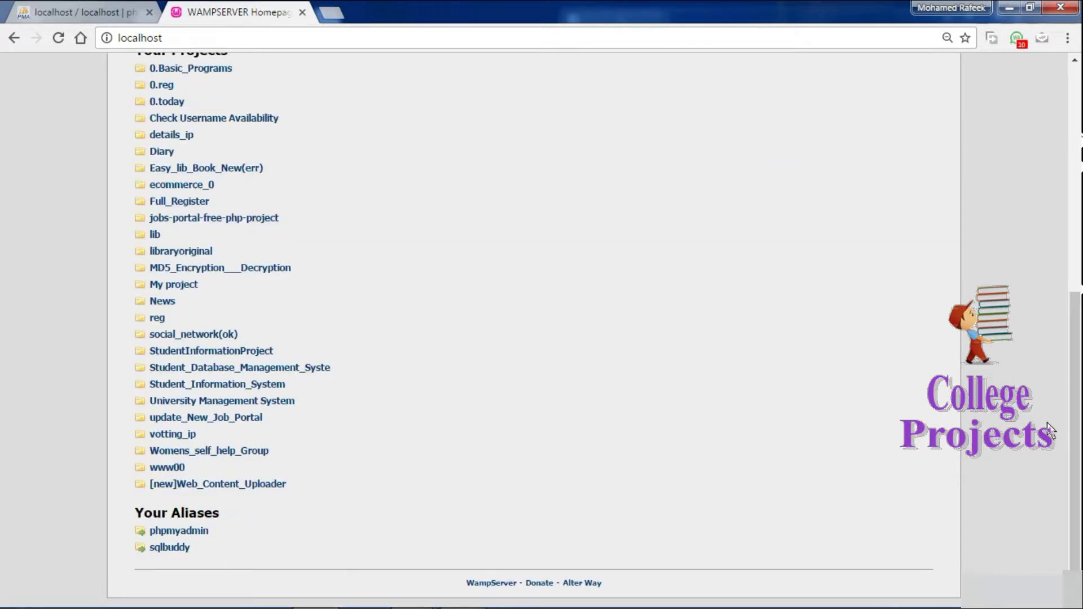
{"action": "left_click", "coordinate": [167, 470]}
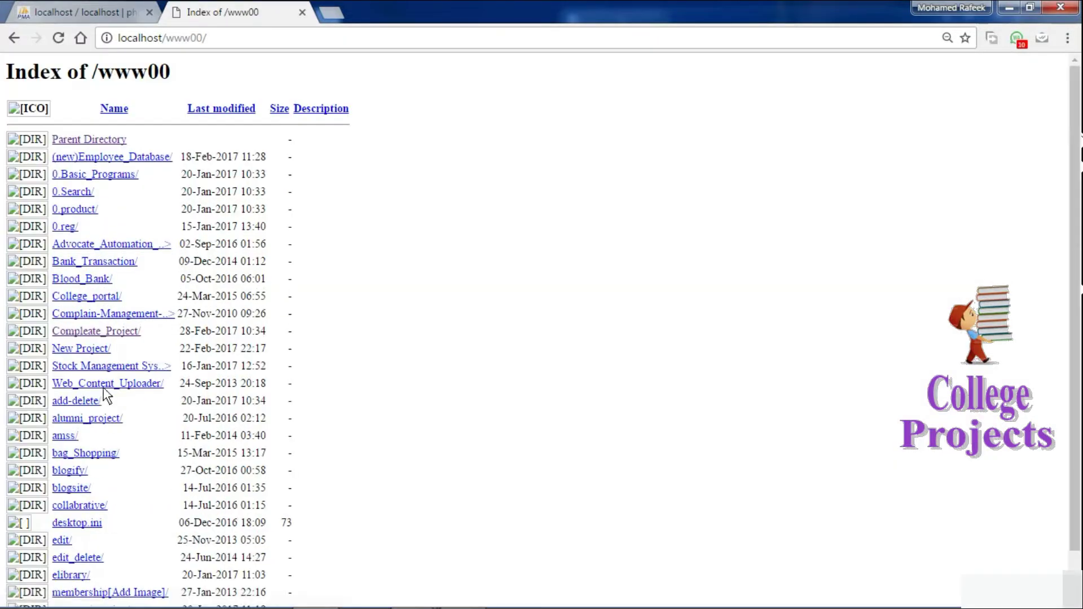
{"action": "left_click", "coordinate": [84, 332]}
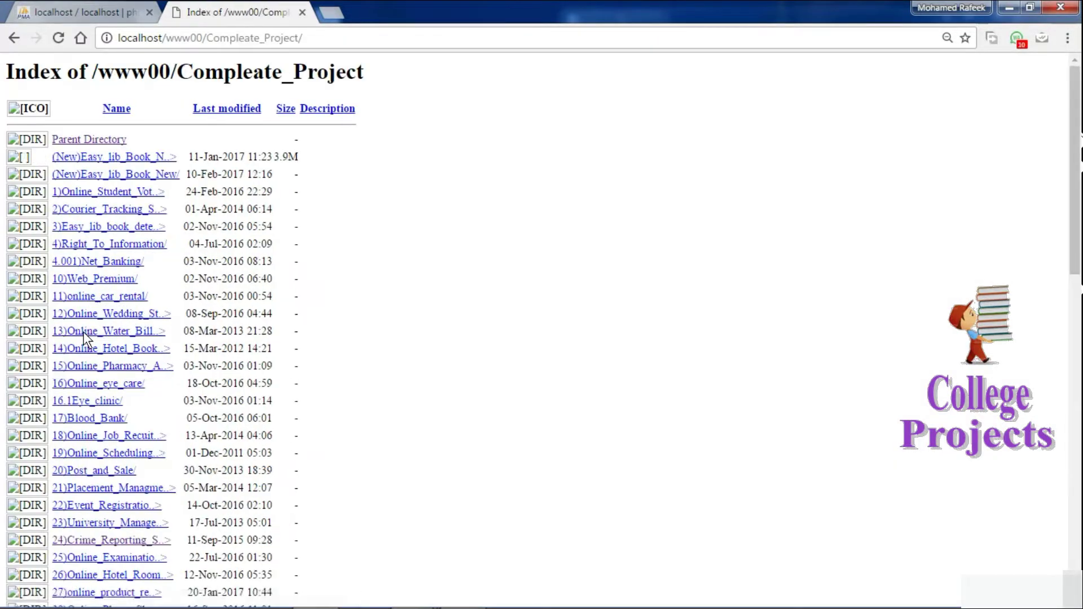
{"action": "key", "text": "ctrl+f"}
{"action": "type", "text": "crime"}
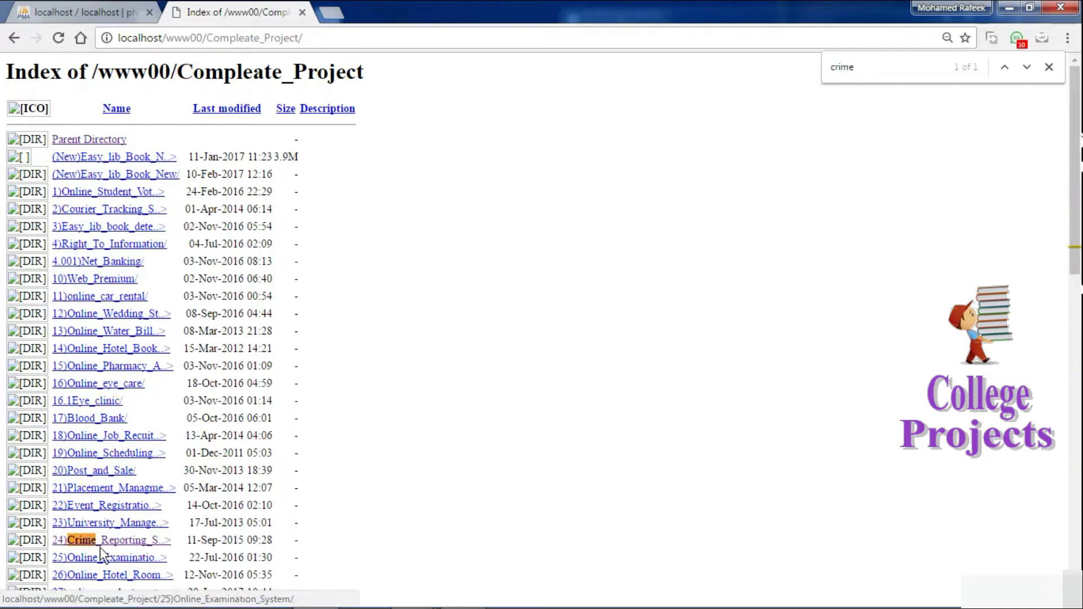
{"action": "left_click", "coordinate": [100, 542]}
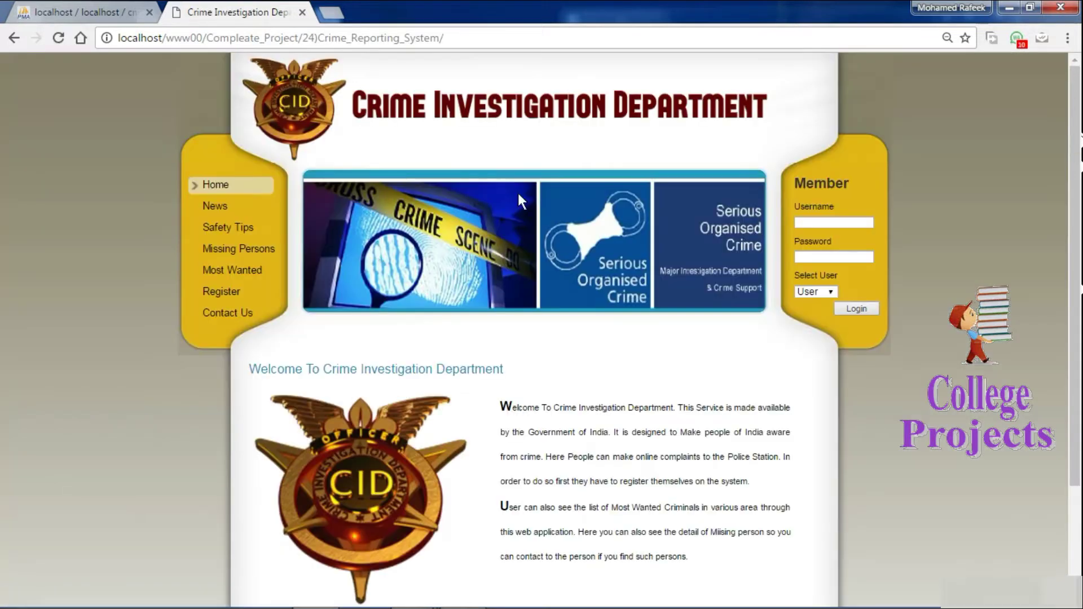
Tour the News, Safety Tips, Missing Persons, Most Wanted and Contact Us pages, ending on Register's complaint form.
{"action": "scroll", "coordinate": [1072, 135], "scroll_direction": "down", "scroll_amount": 3}
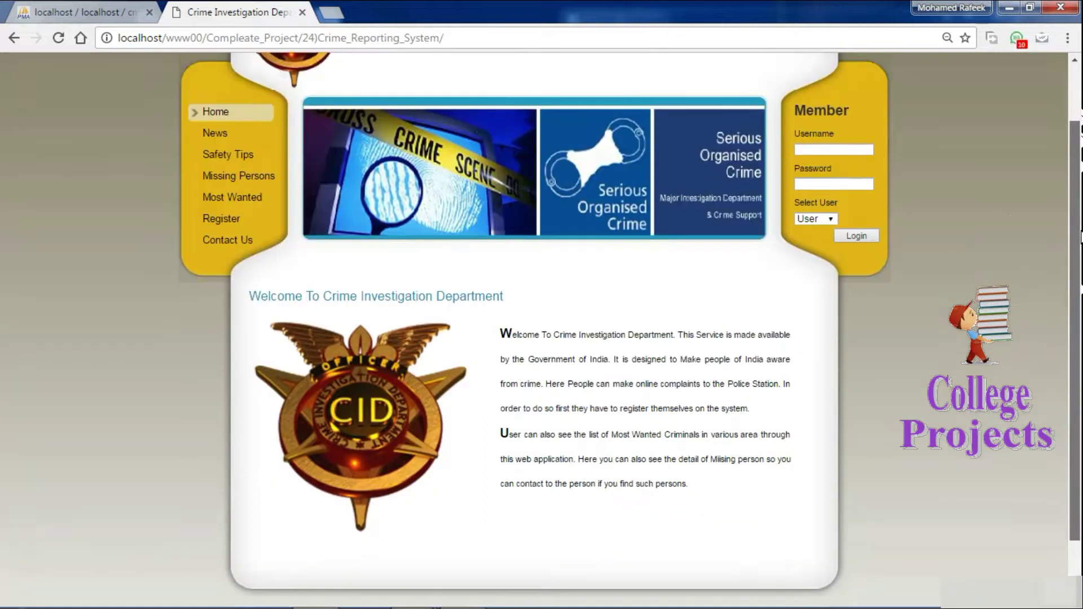
{"action": "scroll", "coordinate": [1071, 135], "scroll_direction": "up", "scroll_amount": 3}
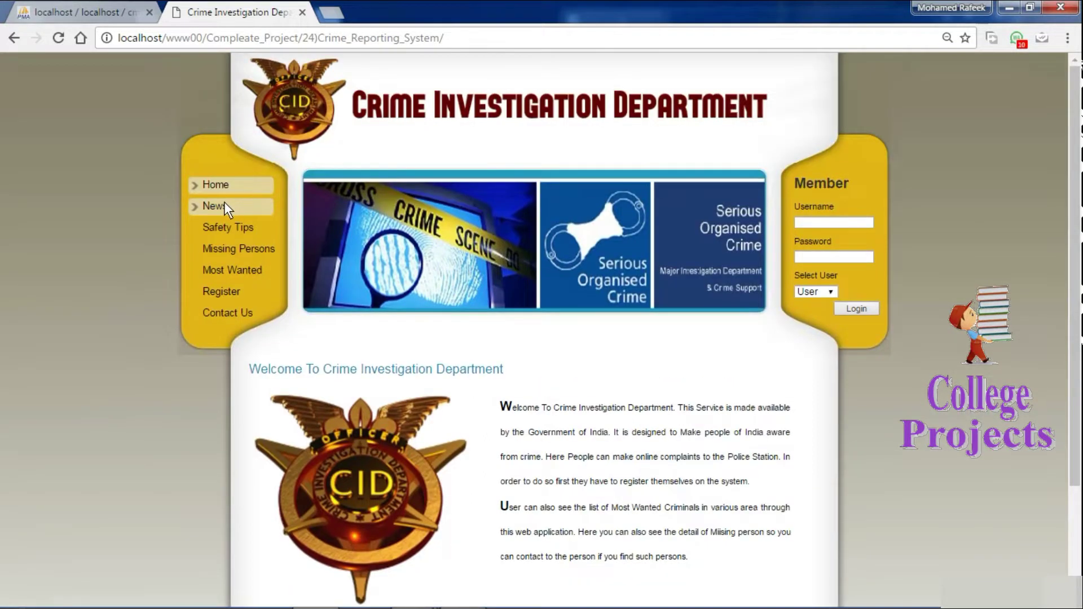
{"action": "left_click", "coordinate": [223, 205]}
{"action": "left_click", "coordinate": [235, 226]}
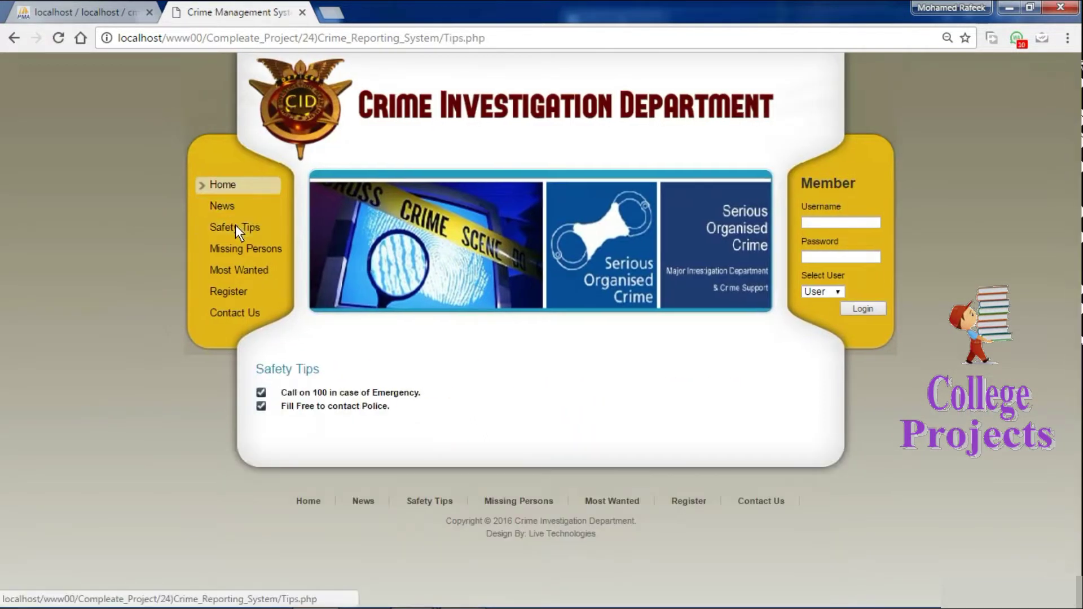
{"action": "left_click", "coordinate": [237, 246]}
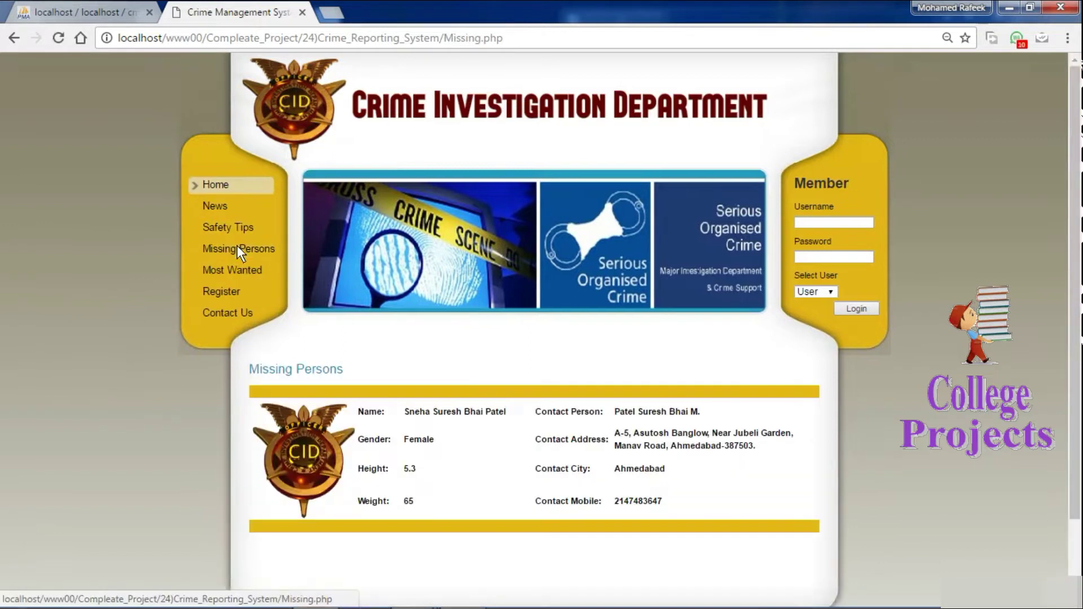
{"action": "left_click", "coordinate": [234, 272]}
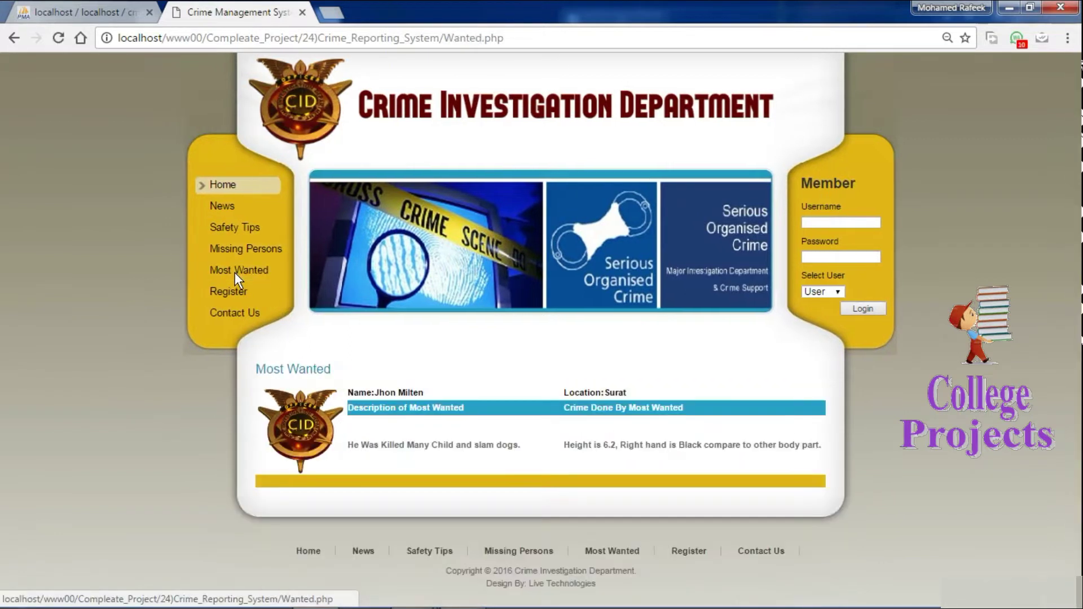
{"action": "left_click", "coordinate": [231, 289]}
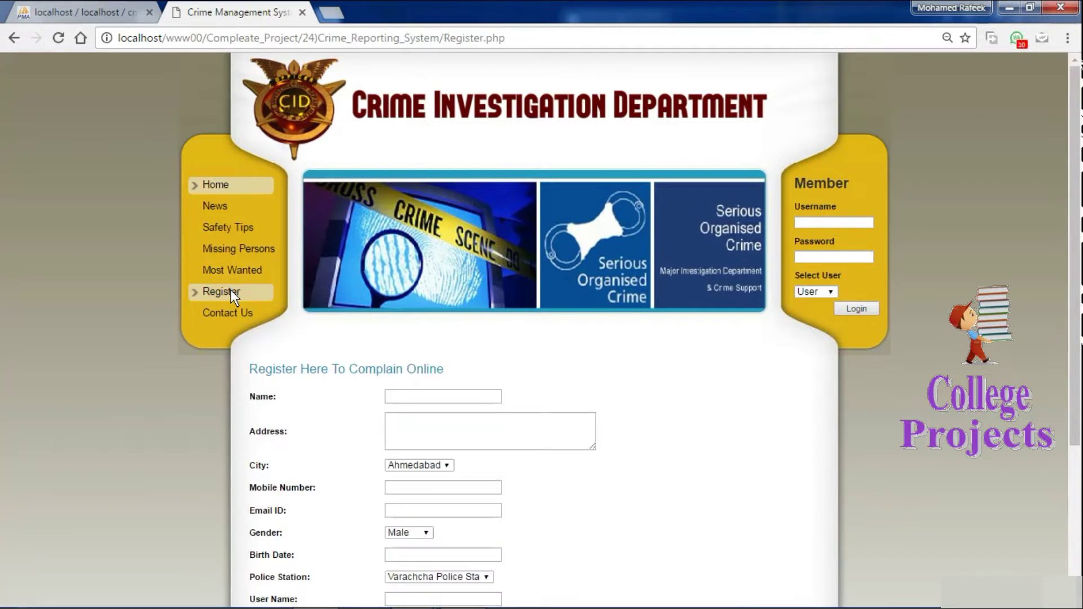
{"action": "left_click", "coordinate": [233, 312]}
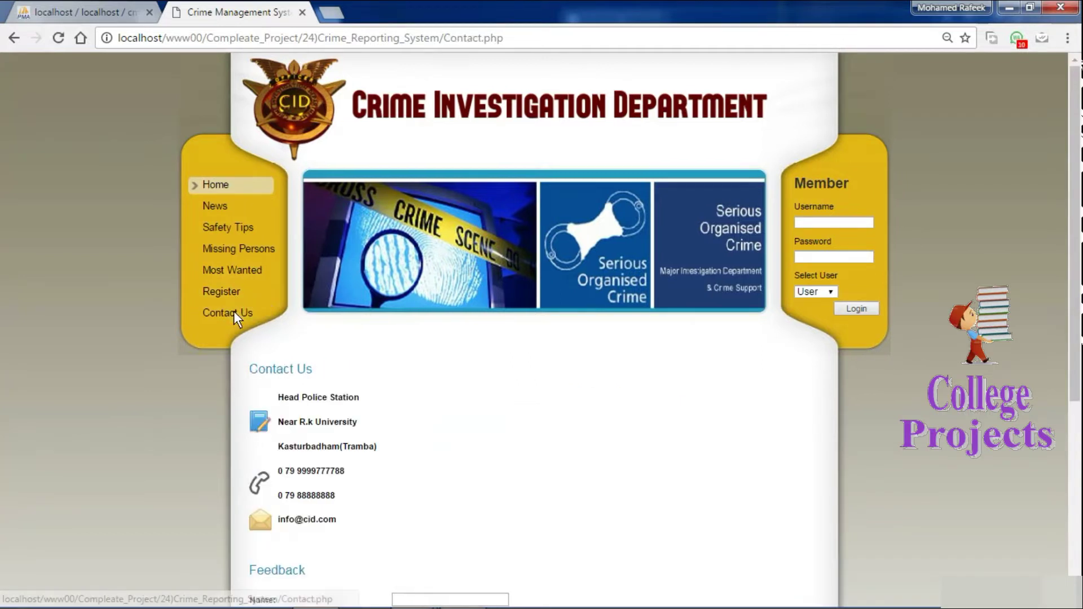
{"action": "left_click", "coordinate": [212, 289]}
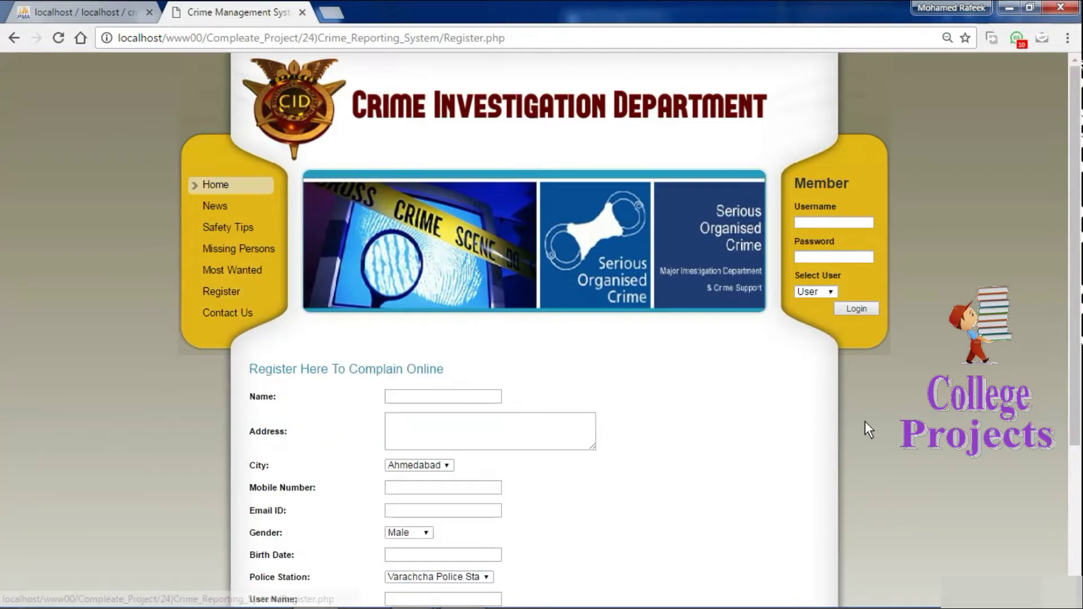
{"action": "scroll", "coordinate": [601, 536], "scroll_direction": "down", "scroll_amount": 4}
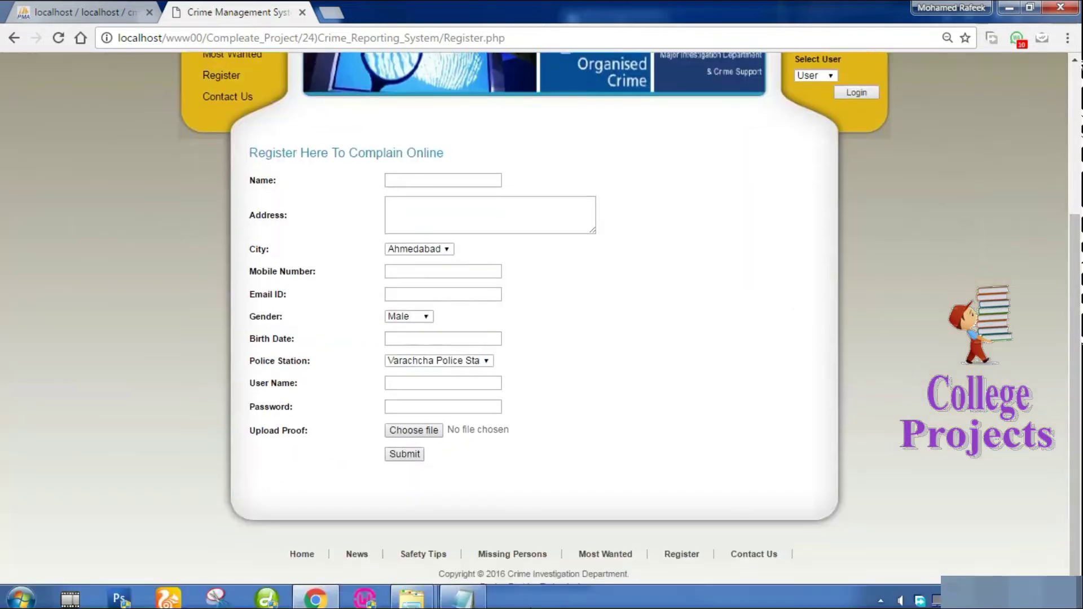
Add Notepad lines 'now we are user', 'now we have some issue…', 'so we enter into website', 'register myself'.
{"action": "left_click", "coordinate": [463, 592]}
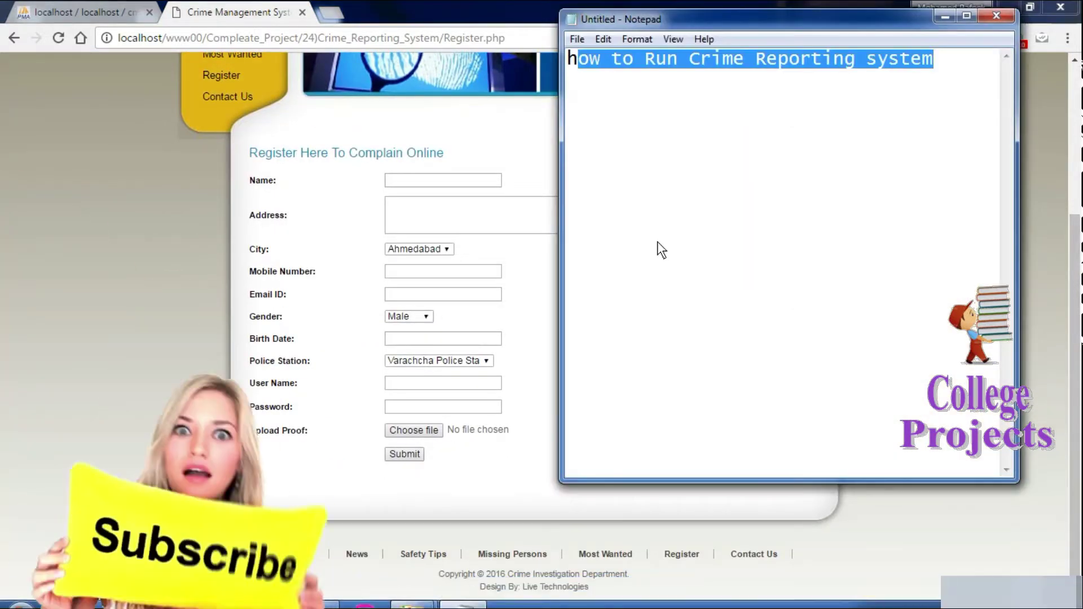
{"action": "left_click", "coordinate": [657, 241]}
{"action": "type", "text": "now"}
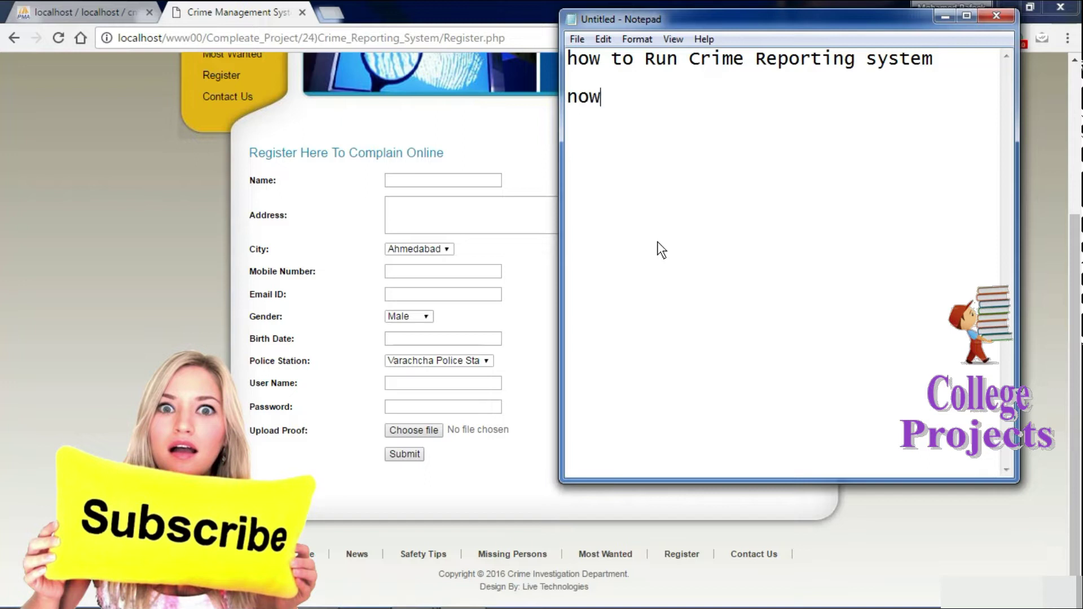
{"action": "type", "text": " we are "}
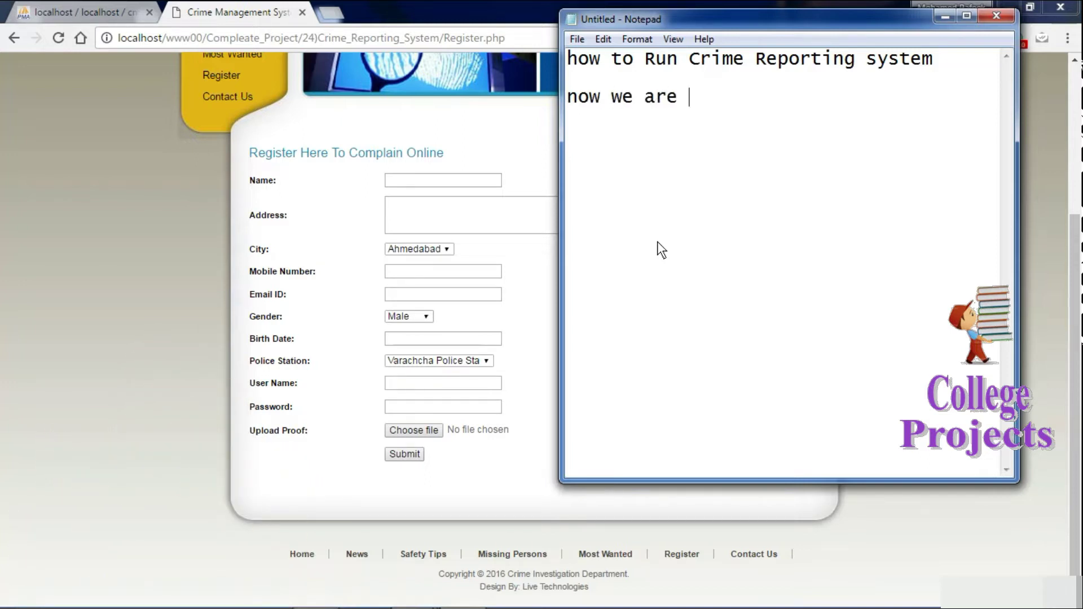
{"action": "type", "text": "user"}
{"action": "key", "text": "Return"}
{"action": "key", "text": "Return"}
{"action": "type", "text": "now we"}
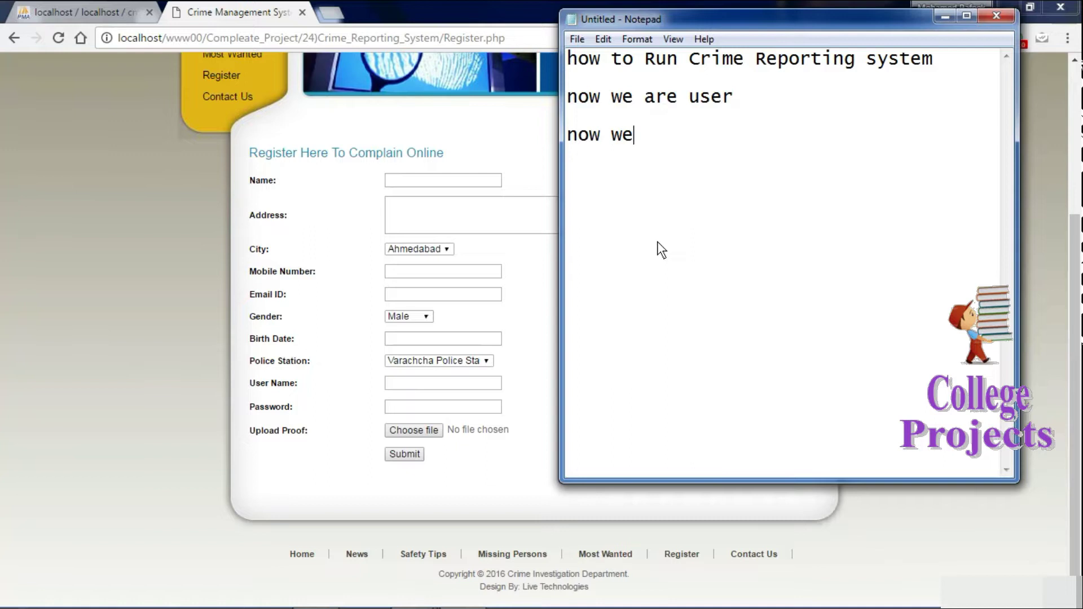
{"action": "type", "text": " have so"}
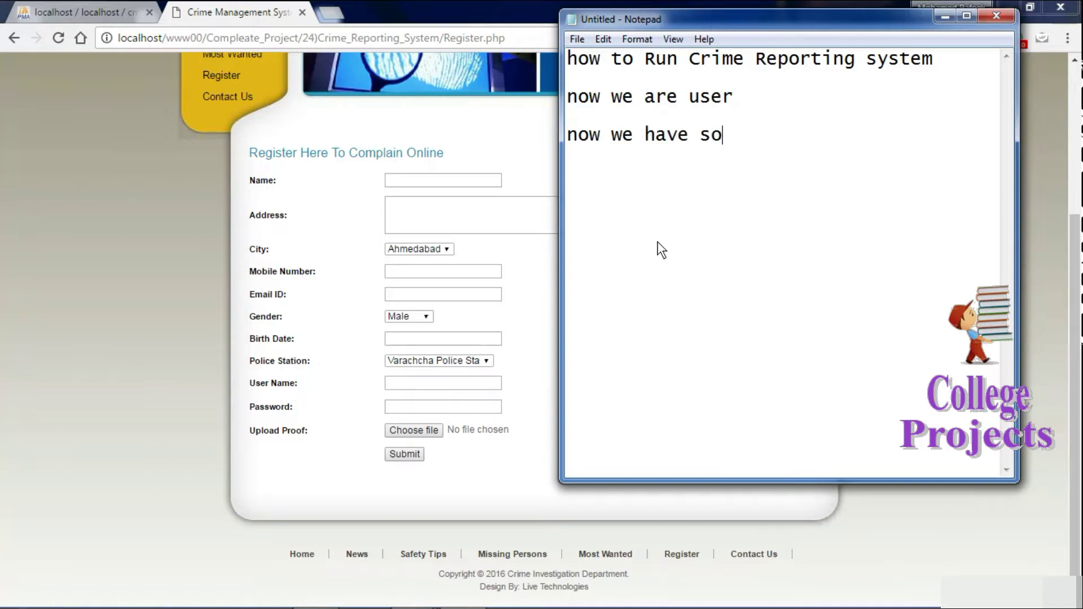
{"action": "type", "text": "me issue so we"}
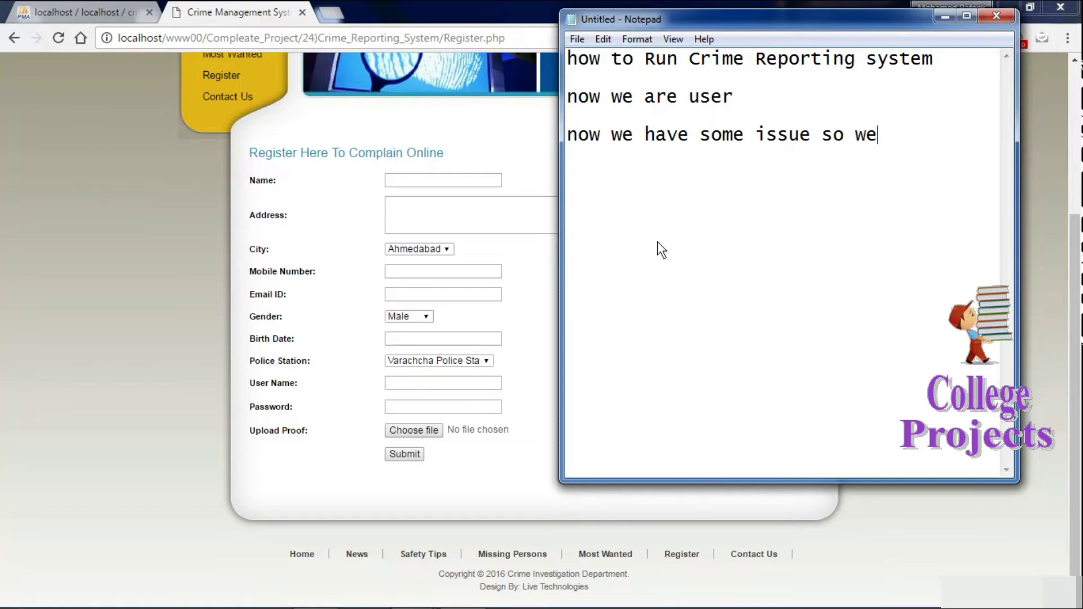
{"action": "type", "text": " complai"}
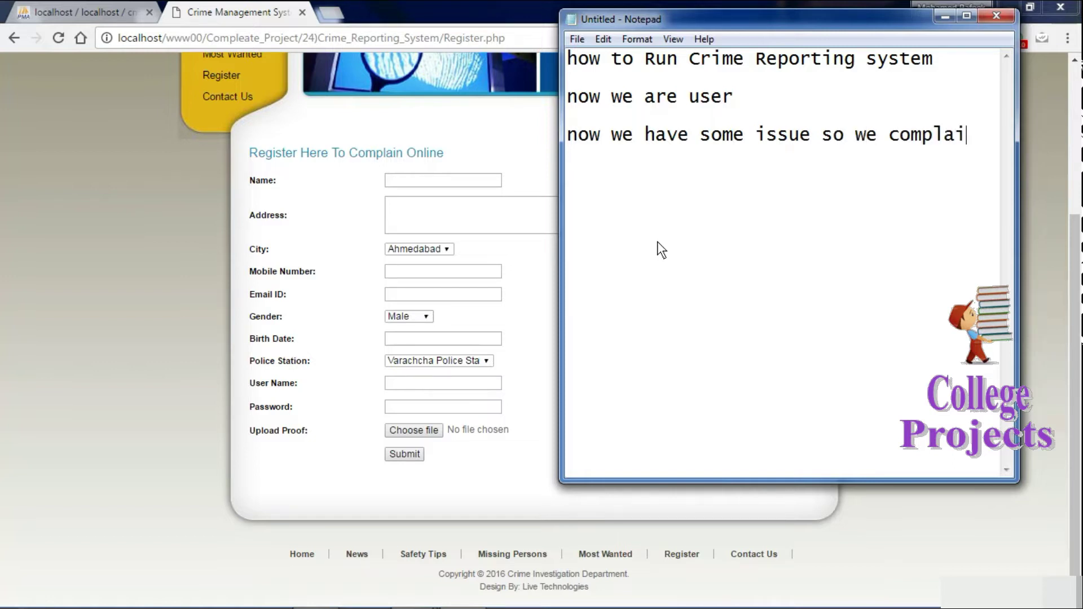
{"action": "type", "text": "nt to pol"}
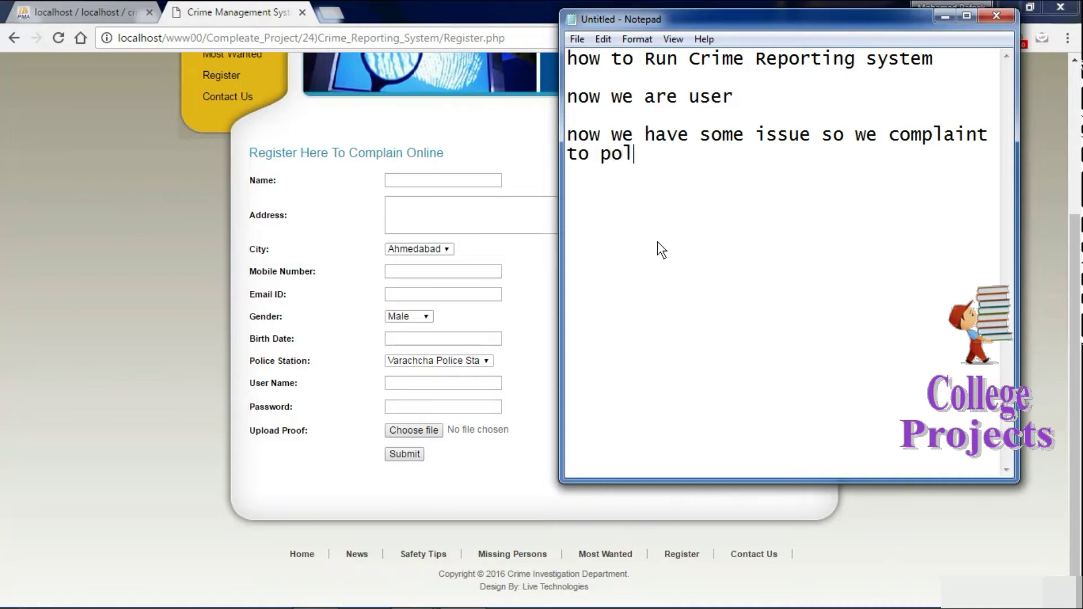
{"action": "type", "text": "ice station"}
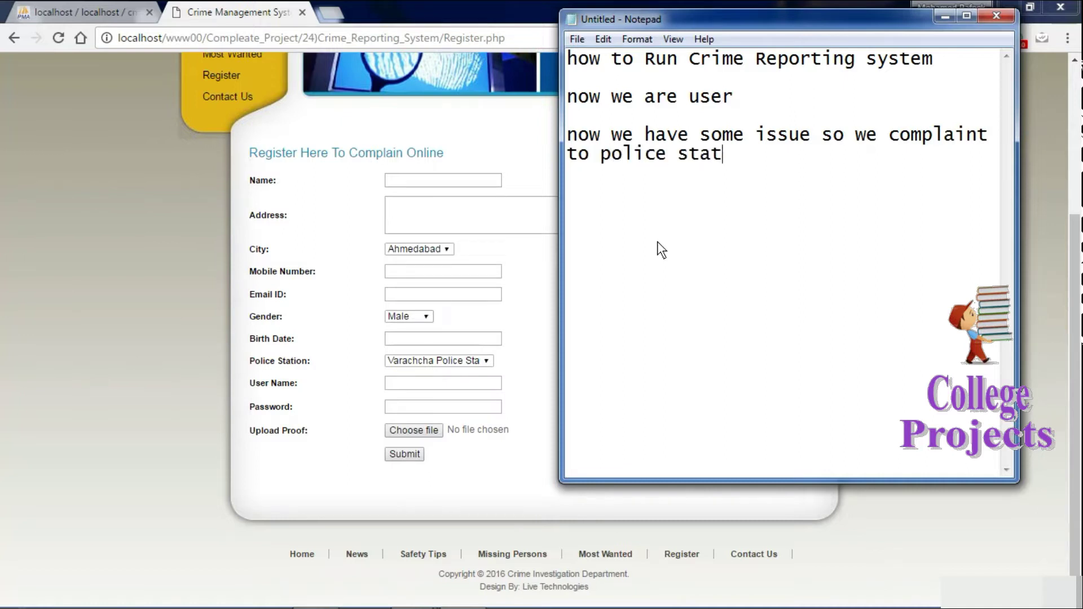
{"action": "key", "text": "Return"}
{"action": "key", "text": "Return"}
{"action": "type", "text": "so we enter into webs"}
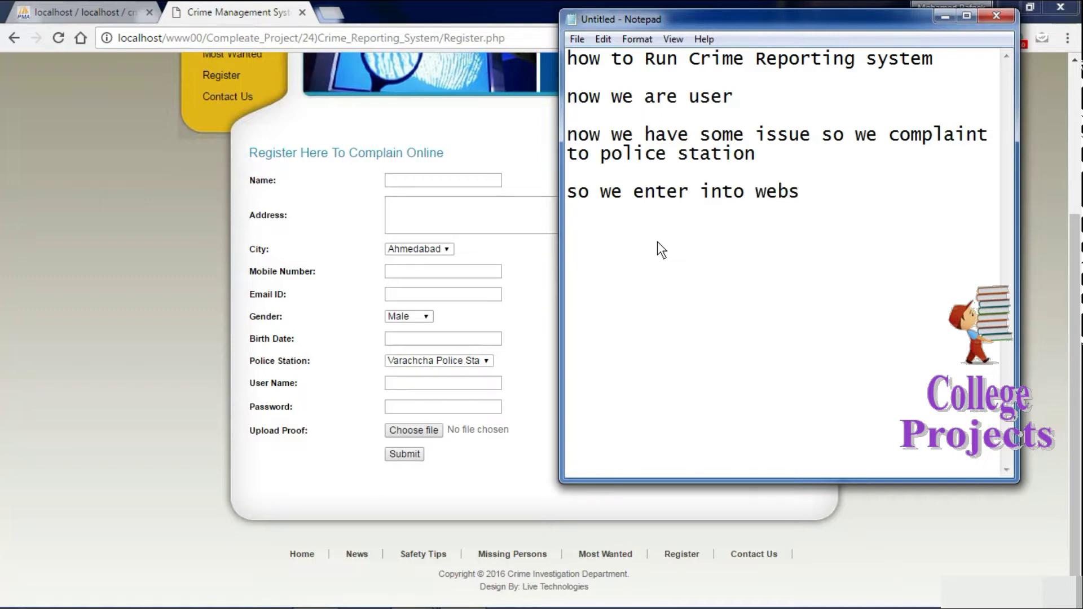
{"action": "type", "text": "ite"}
{"action": "key", "text": "Return"}
{"action": "key", "text": "Return"}
{"action": "type", "text": "regis"}
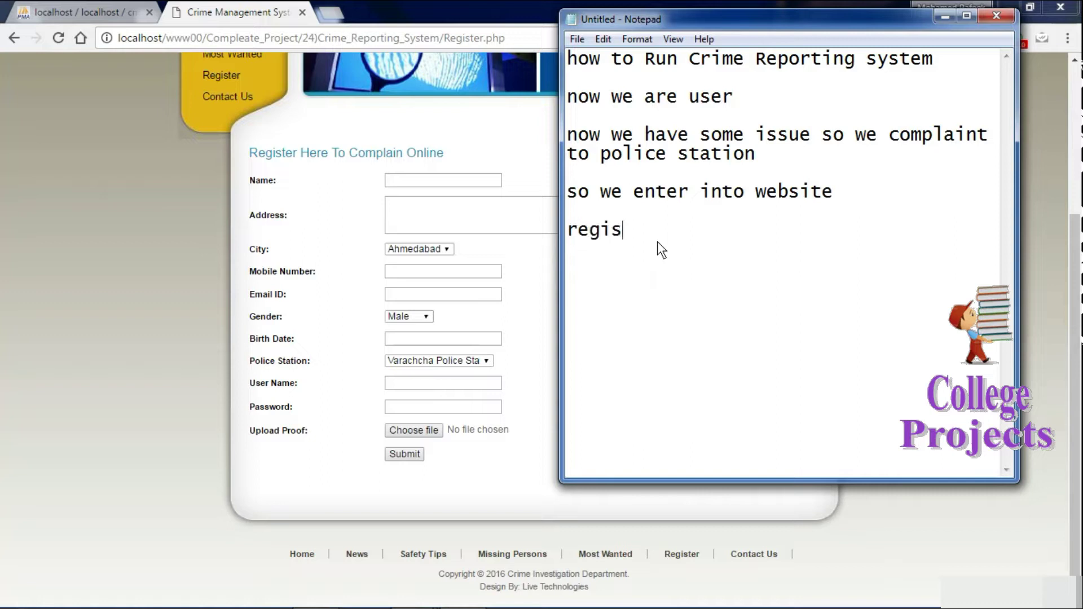
{"action": "type", "text": "ter myself"}
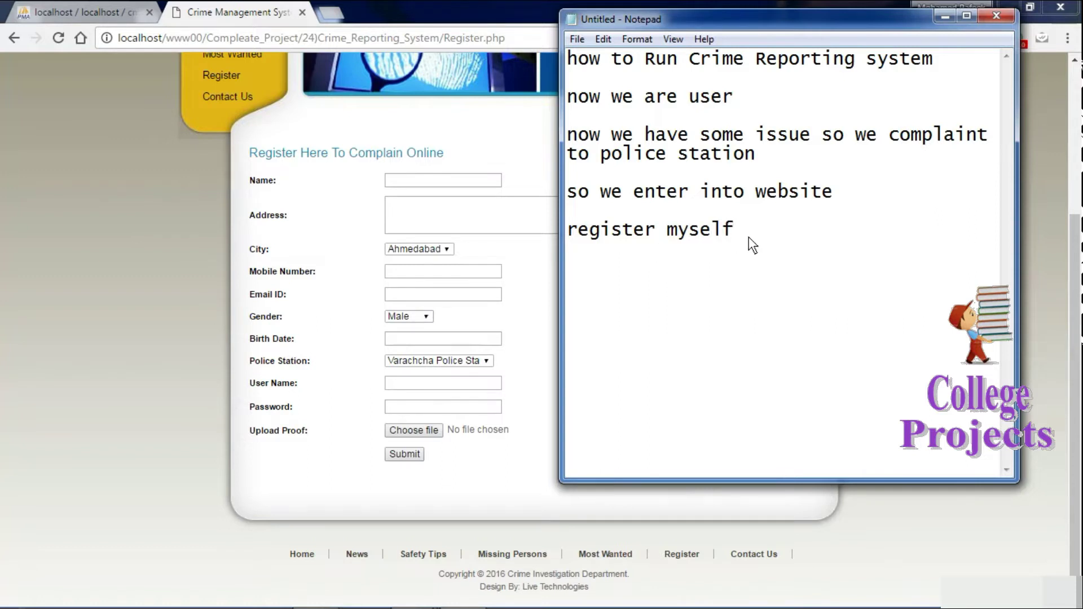
{"action": "left_click", "coordinate": [324, 198]}
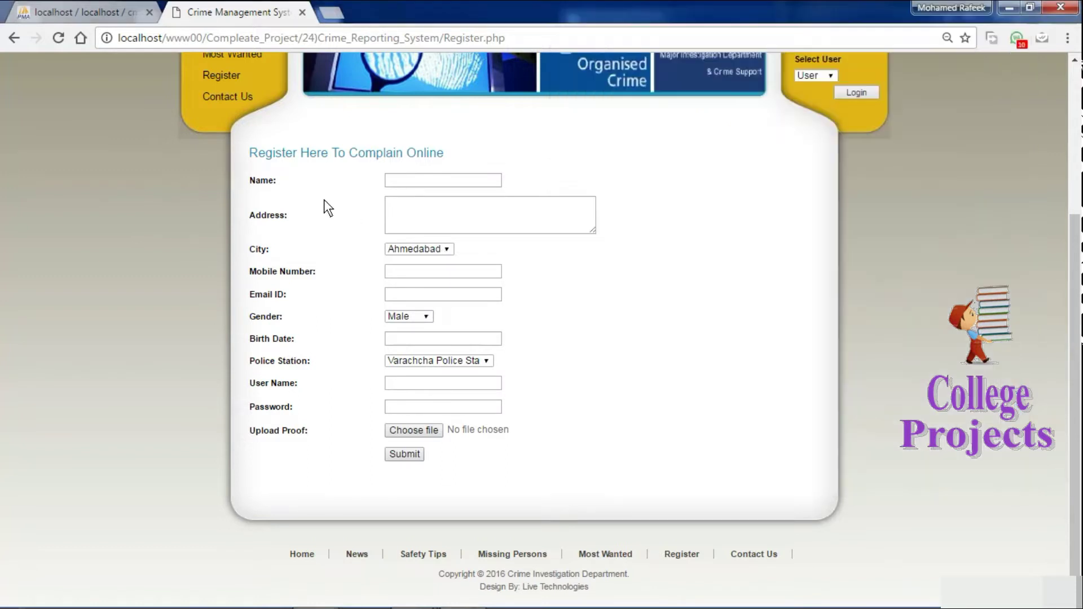
Fill in the complainant's name, address, mobile number, e-mail and birth date on the registration form.
{"action": "left_click", "coordinate": [393, 179]}
{"action": "type", "text": "Rafeek"}
{"action": "left_click", "coordinate": [468, 210]}
{"action": "type", "text": "palani"}
{"action": "key", "text": "Tab"}
{"action": "key", "text": "Tab"}
{"action": "key", "text": "Tab"}
{"action": "key", "text": "Tab"}
{"action": "key", "text": "Tab"}
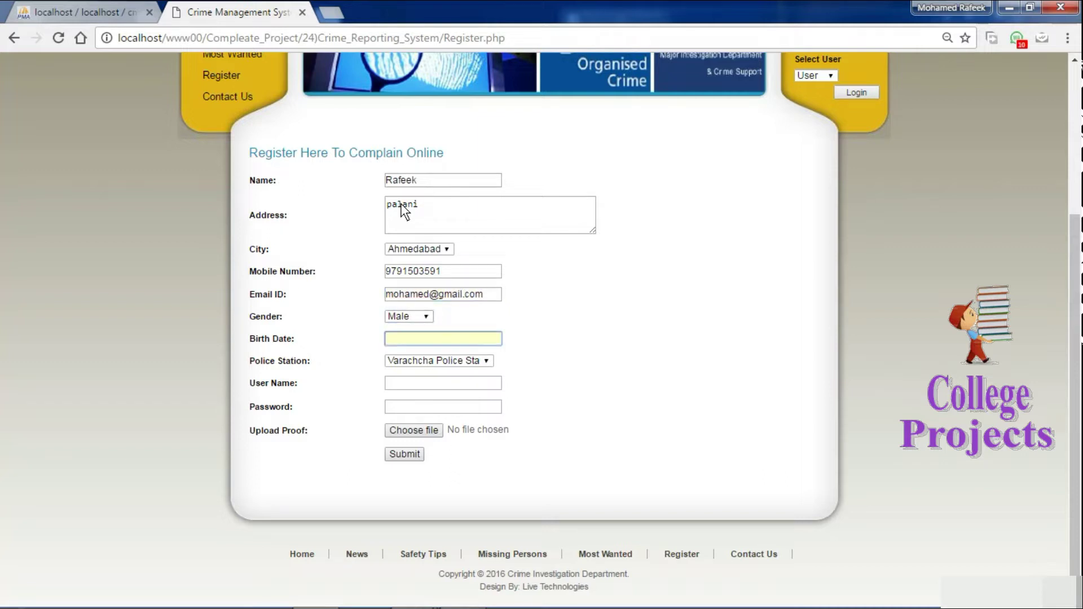
{"action": "type", "text": "22.7.1993"}
{"action": "key", "text": "Tab"}
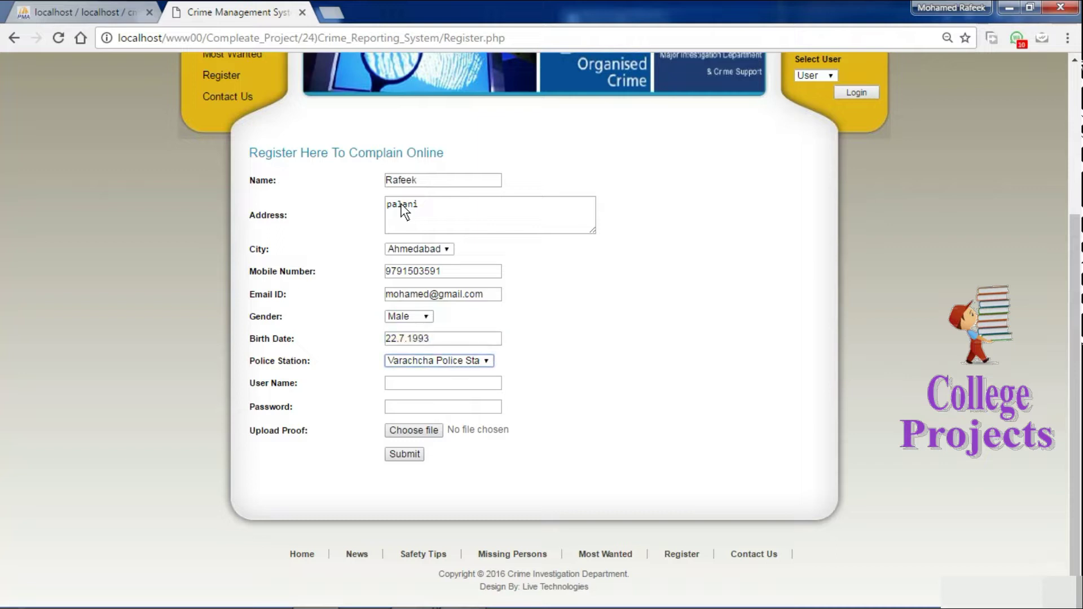
Choose Tramba police station and enter the account's user name and password.
{"action": "key", "text": "Down"}
{"action": "left_click", "coordinate": [480, 363]}
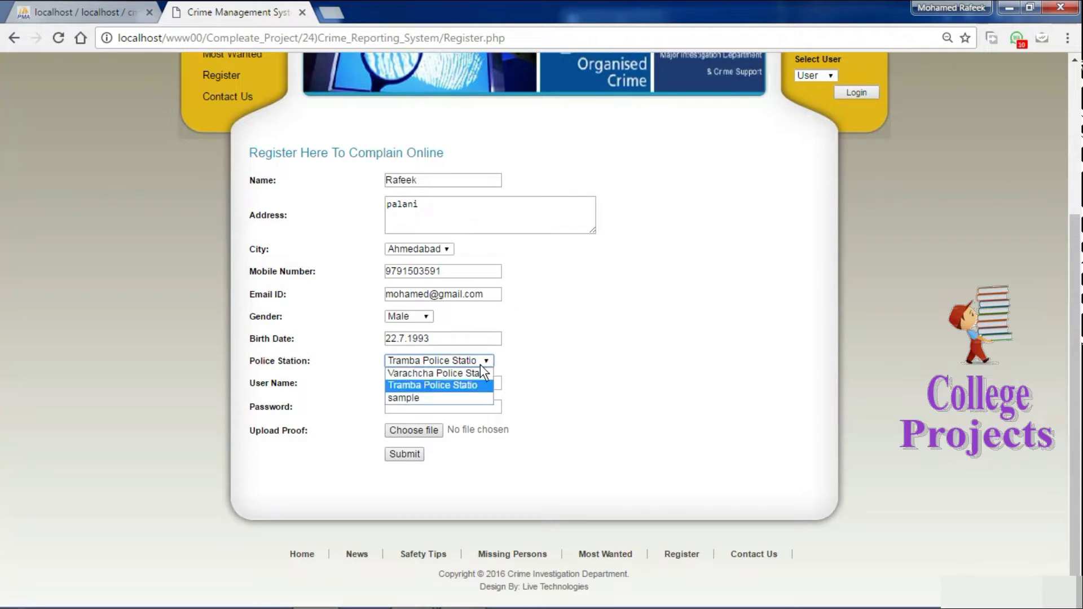
{"action": "left_click", "coordinate": [426, 386]}
{"action": "left_click", "coordinate": [396, 382]}
{"action": "type", "text": "rafeek"}
{"action": "key", "text": "Tab"}
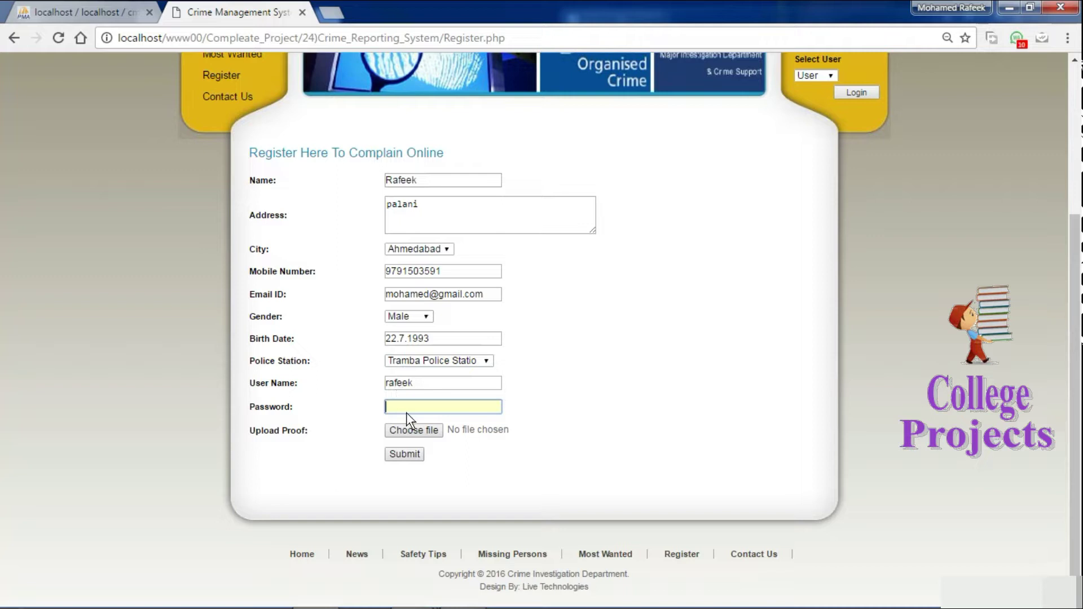
{"action": "type", "text": "123"}
Attach Chrysanthemum.jpg as proof, submit the registration and dismiss the success alert.
{"action": "left_click", "coordinate": [427, 433]}
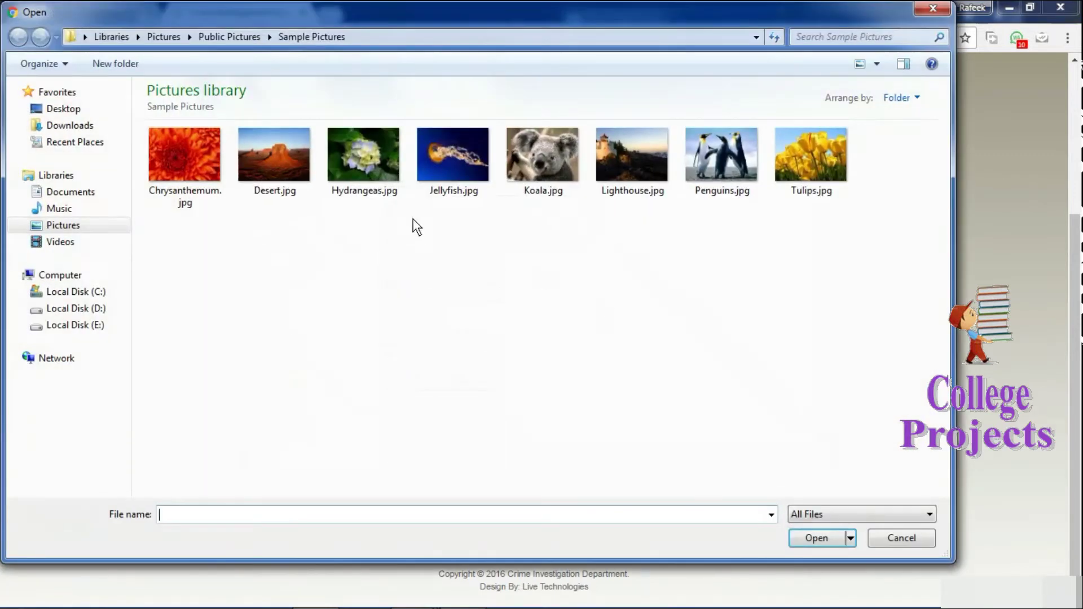
{"action": "double_click", "coordinate": [198, 165]}
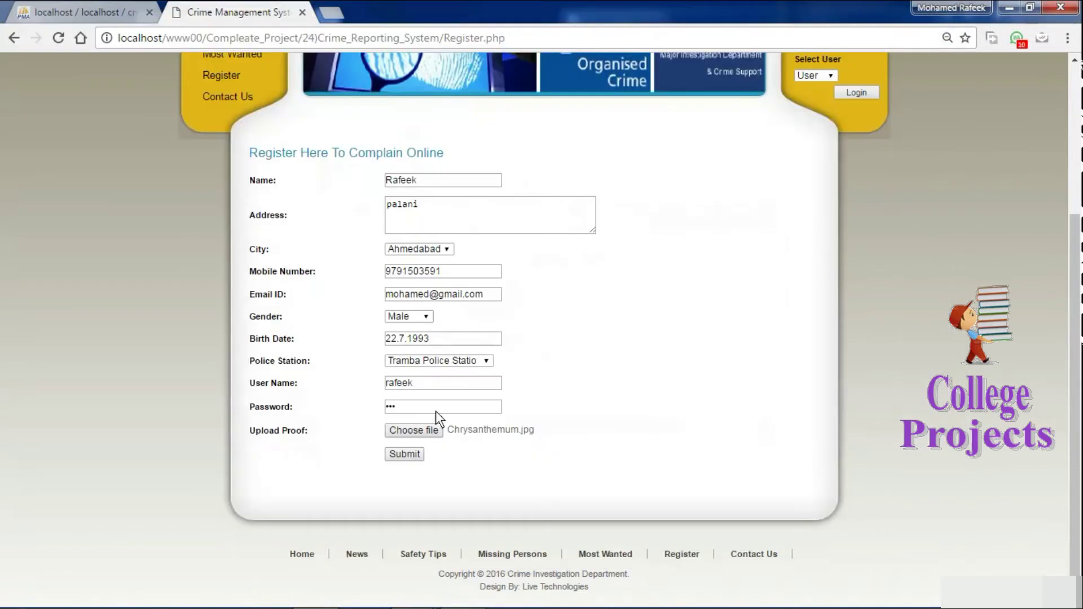
{"action": "left_click", "coordinate": [402, 454]}
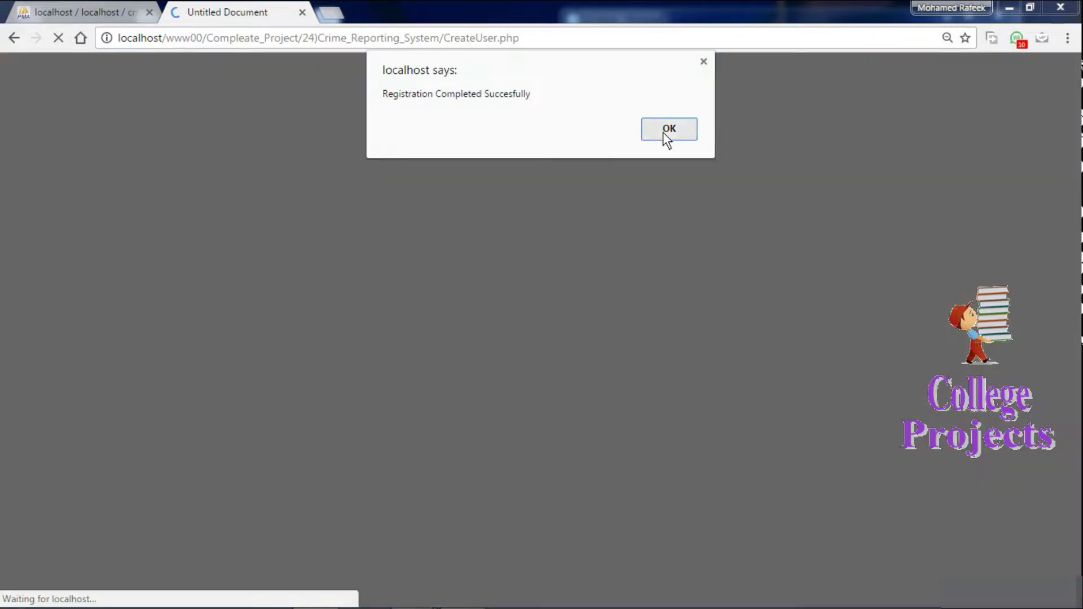
{"action": "left_click", "coordinate": [664, 131]}
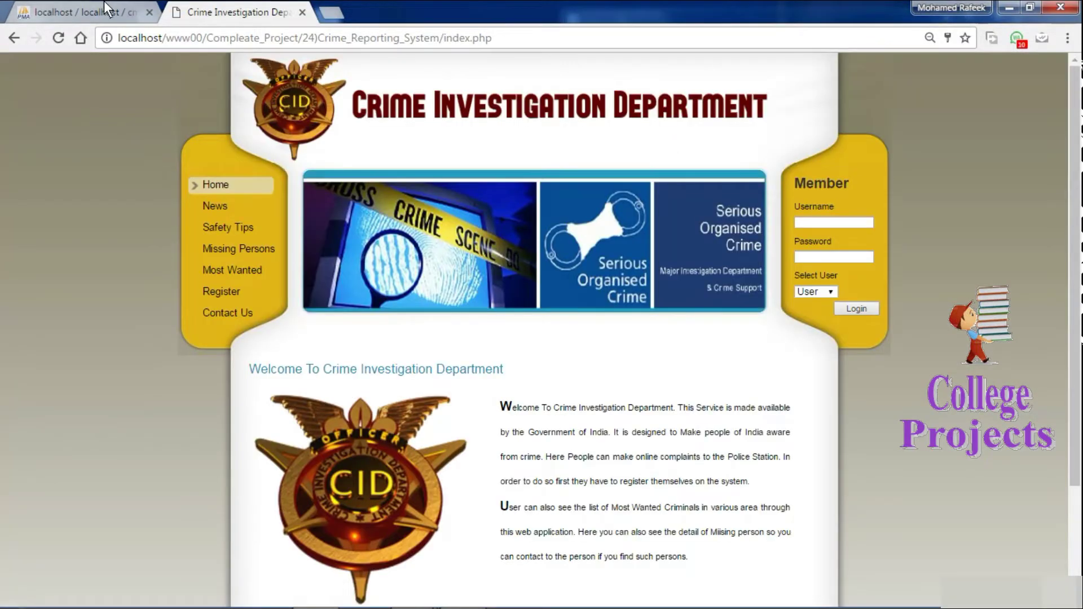
{"action": "left_click", "coordinate": [104, 3]}
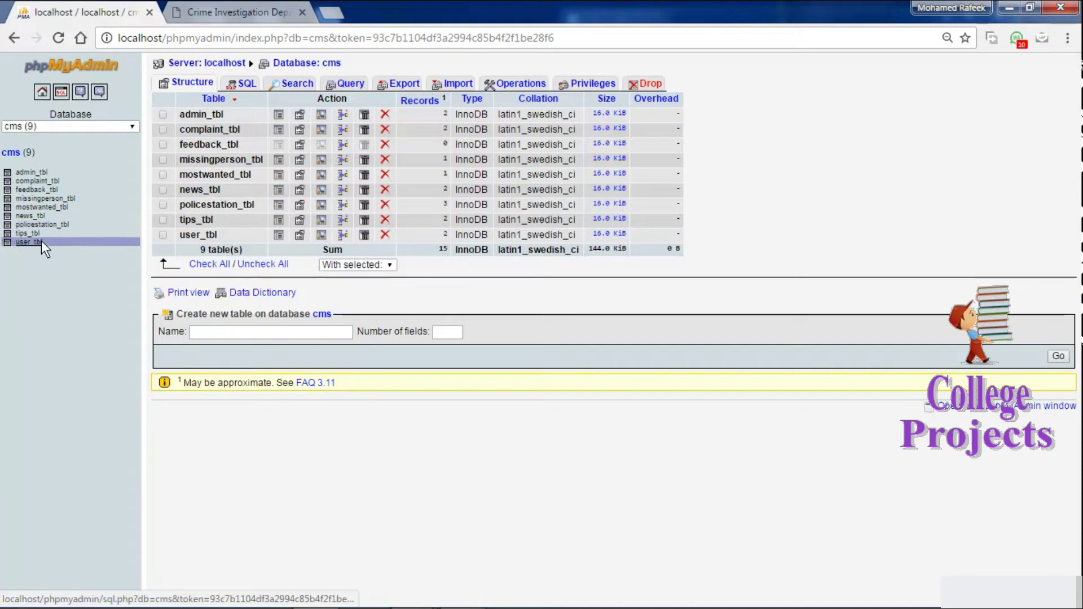
Browse phpMyAdmin's user_tbl and confirm the new user row 5 with Chrysanthemum.jpg.
{"action": "left_click", "coordinate": [27, 242]}
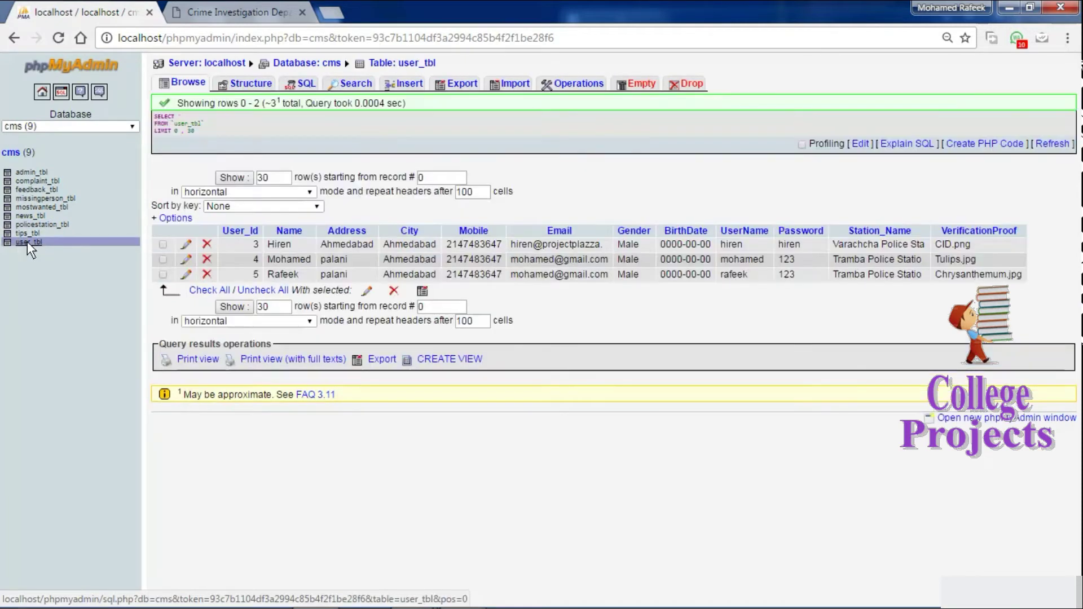
{"action": "left_click_drag", "start_coordinate": [269, 273], "coordinate": [700, 294]}
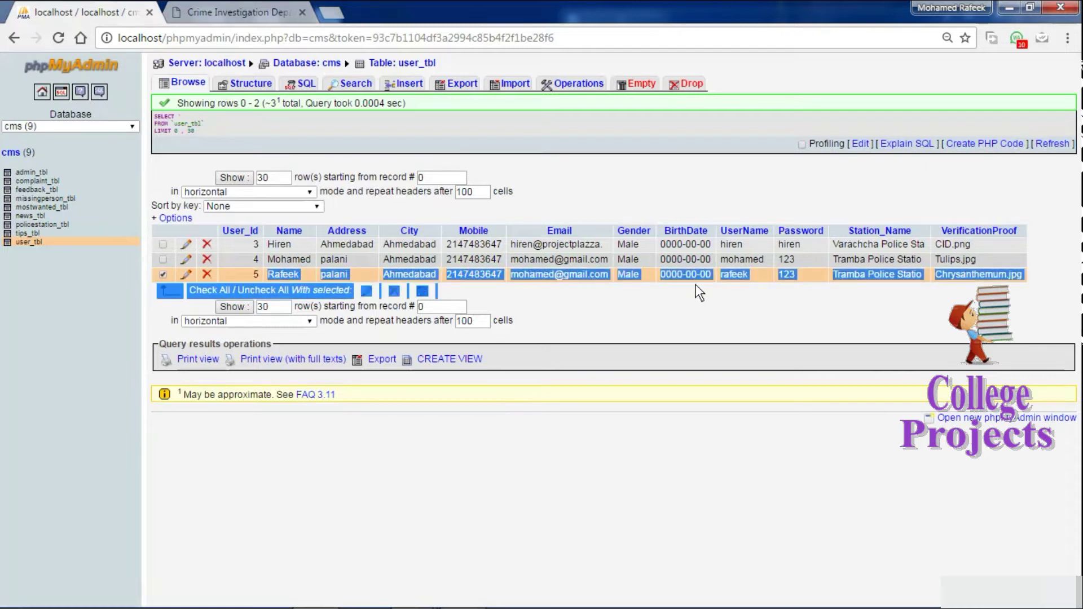
{"action": "left_click", "coordinate": [825, 286]}
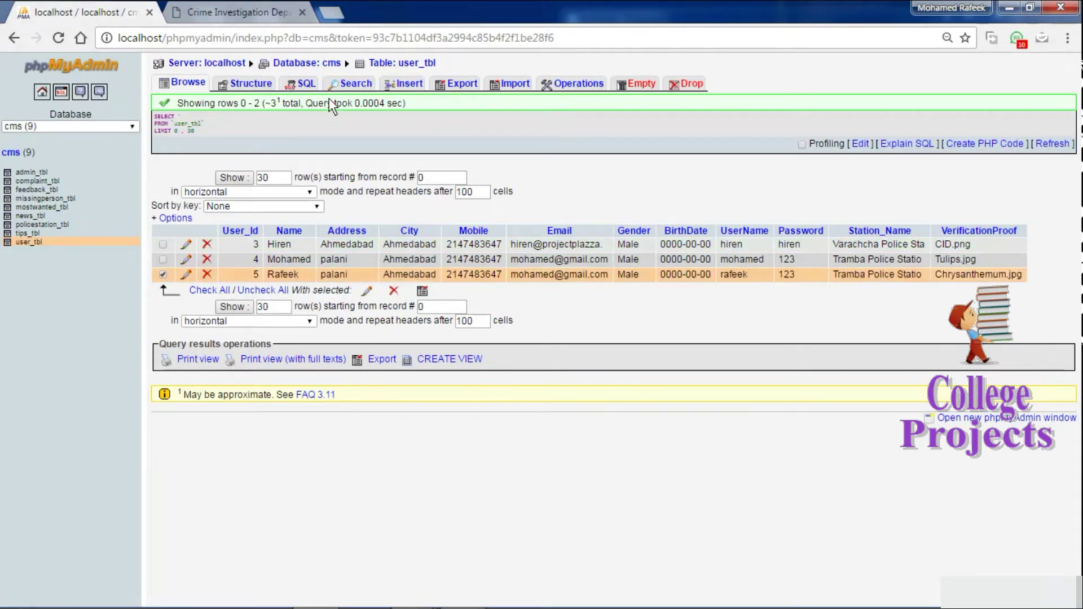
{"action": "left_click", "coordinate": [226, 12]}
{"action": "left_click", "coordinate": [813, 223]}
{"action": "left_click", "coordinate": [116, 12]}
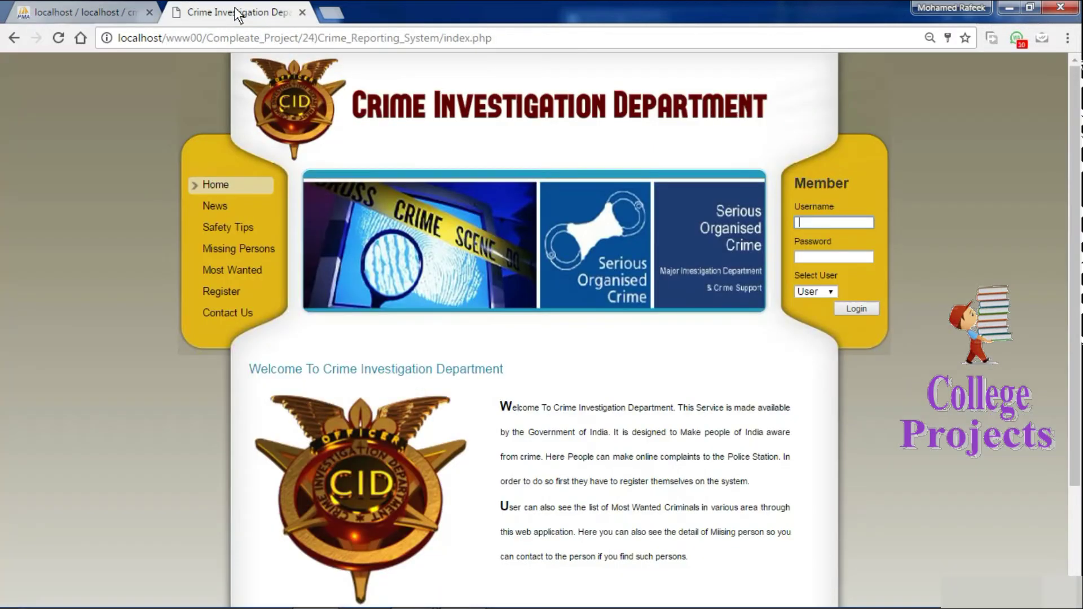
Log in with the new account's user name and password as a User and view the Profile page.
{"action": "left_click", "coordinate": [240, 12]}
{"action": "left_click", "coordinate": [824, 210]}
{"action": "type", "text": "rafeek"}
{"action": "key", "text": "Tab"}
{"action": "type", "text": "123"}
{"action": "left_click", "coordinate": [826, 293]}
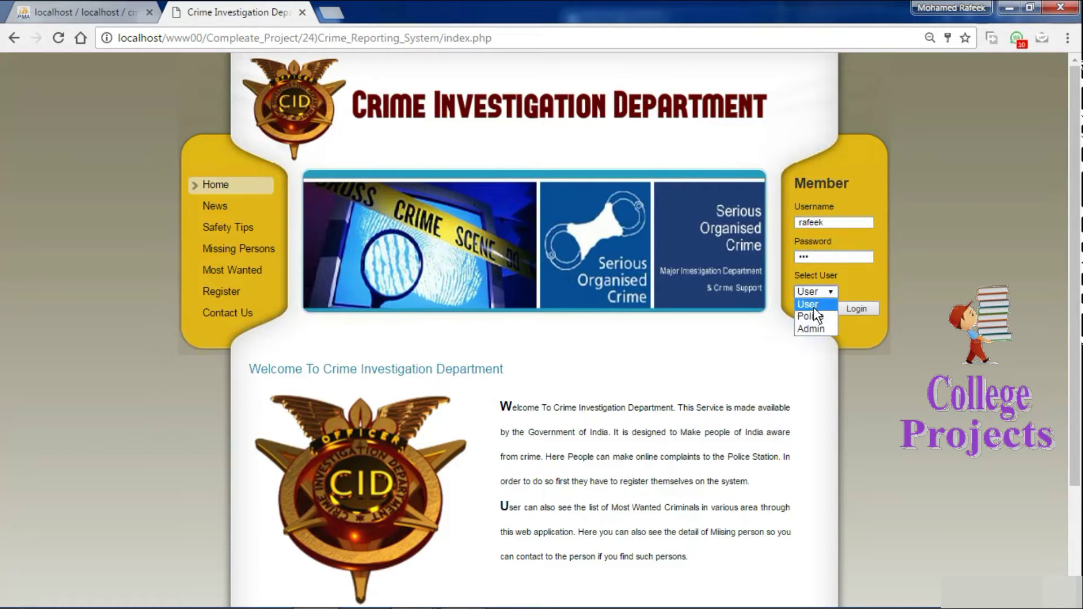
{"action": "left_click", "coordinate": [859, 307]}
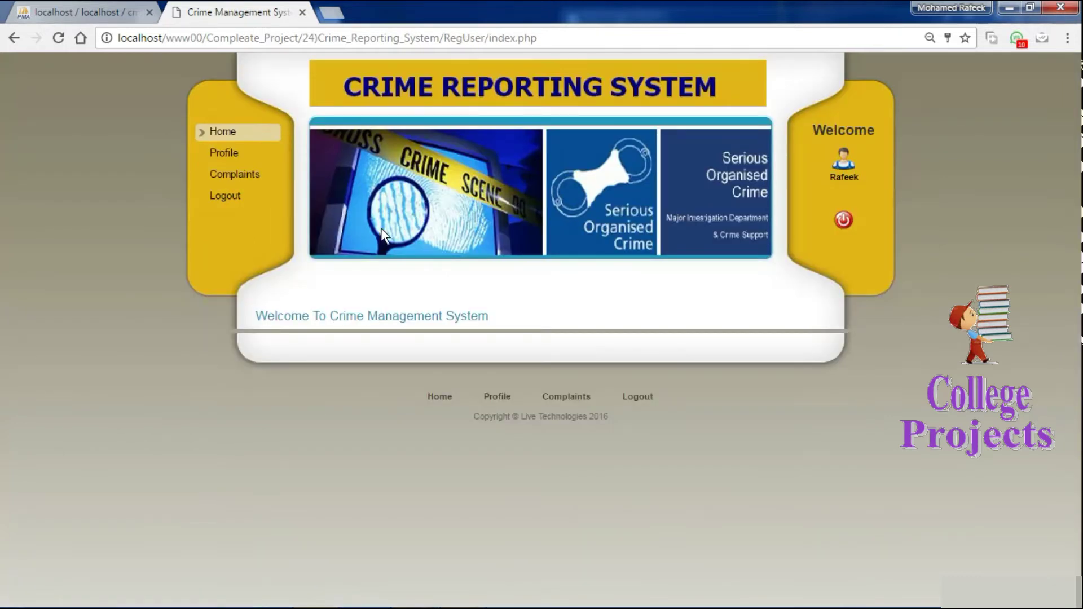
{"action": "left_click", "coordinate": [217, 152]}
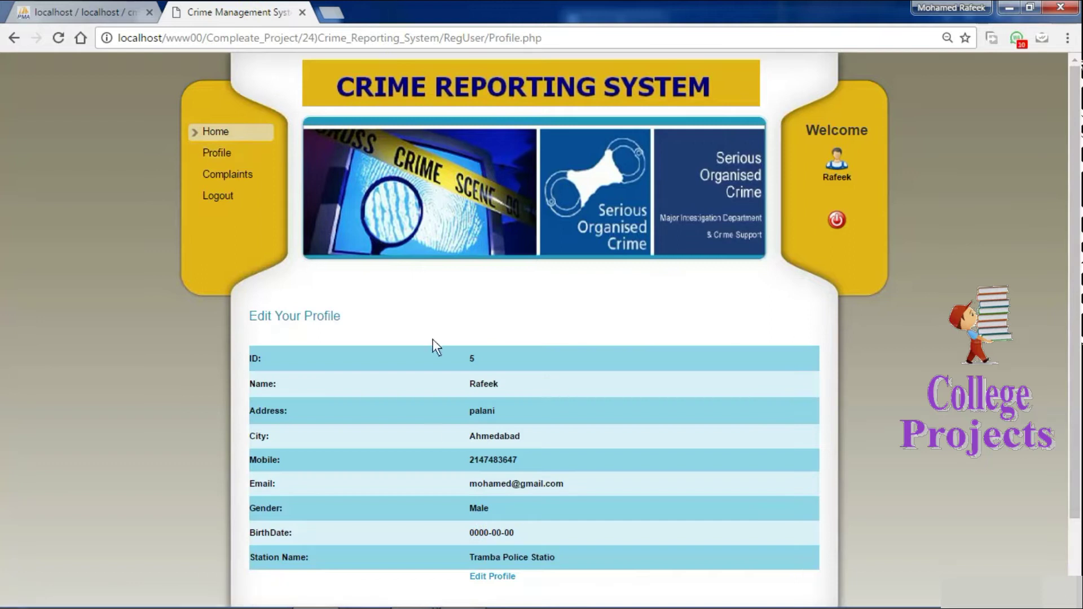
{"action": "left_click", "coordinate": [227, 173]}
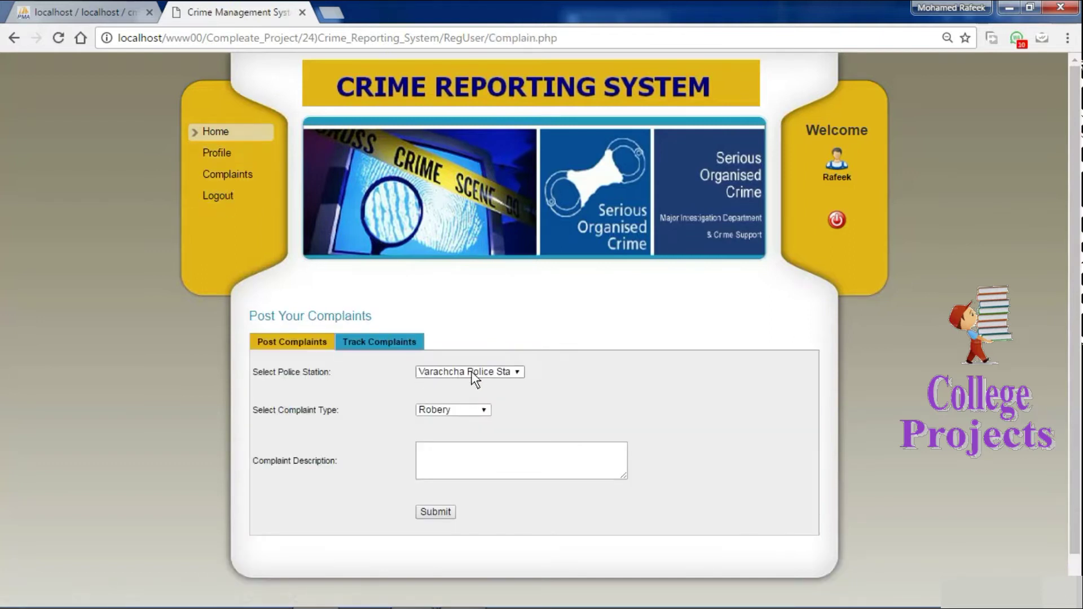
Select Tramba as the complaint's police station, cross-checking the user's station in phpMyAdmin.
{"action": "left_click", "coordinate": [477, 373]}
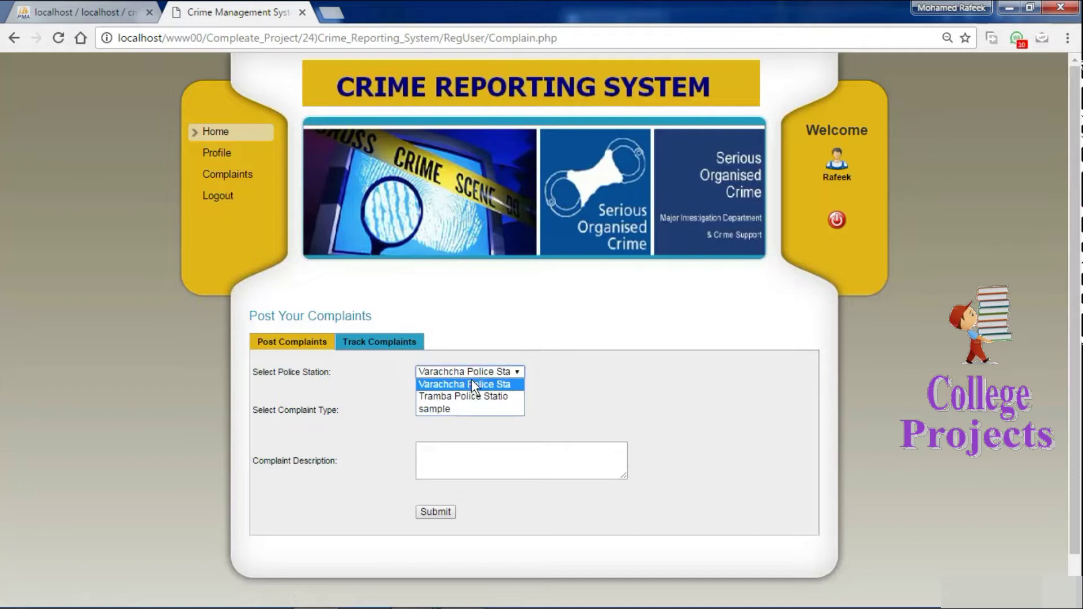
{"action": "left_click", "coordinate": [439, 396]}
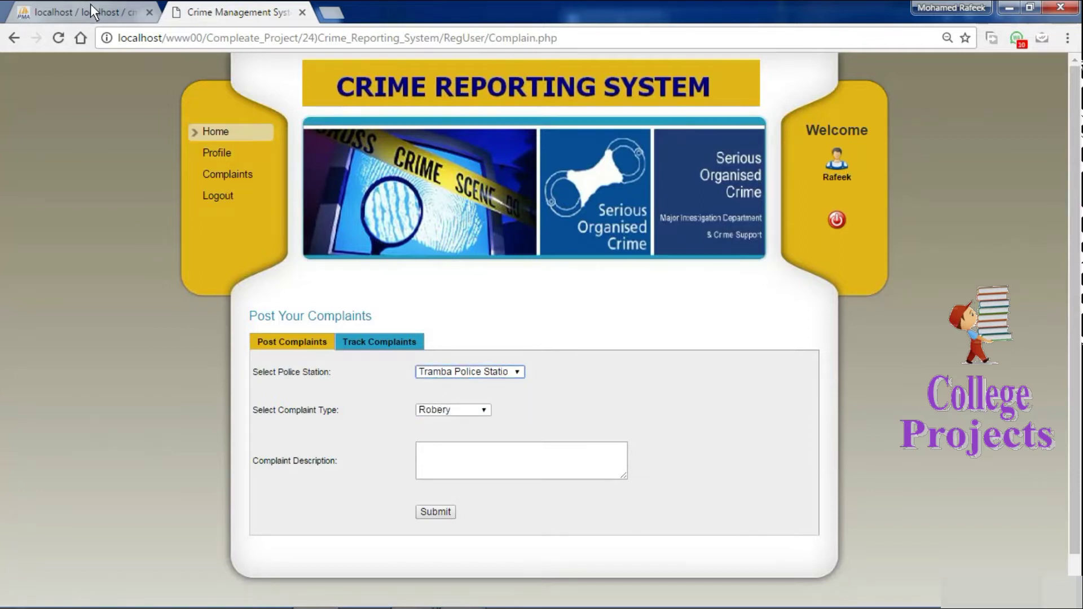
{"action": "left_click", "coordinate": [91, 5]}
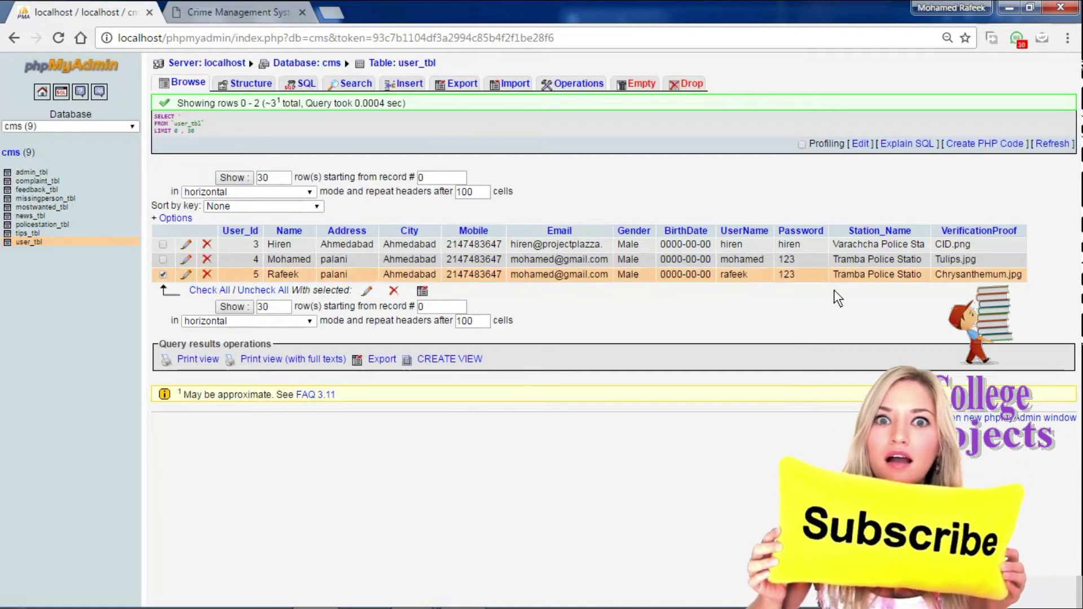
{"action": "left_click_drag", "start_coordinate": [835, 275], "coordinate": [895, 276]}
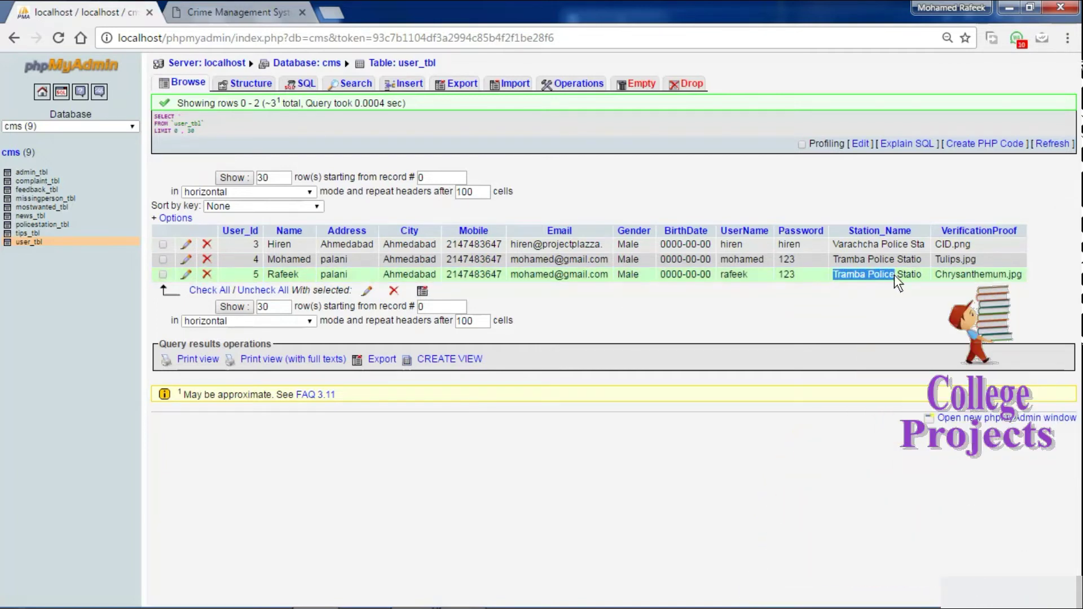
{"action": "left_click", "coordinate": [233, 4]}
{"action": "left_click", "coordinate": [455, 375]}
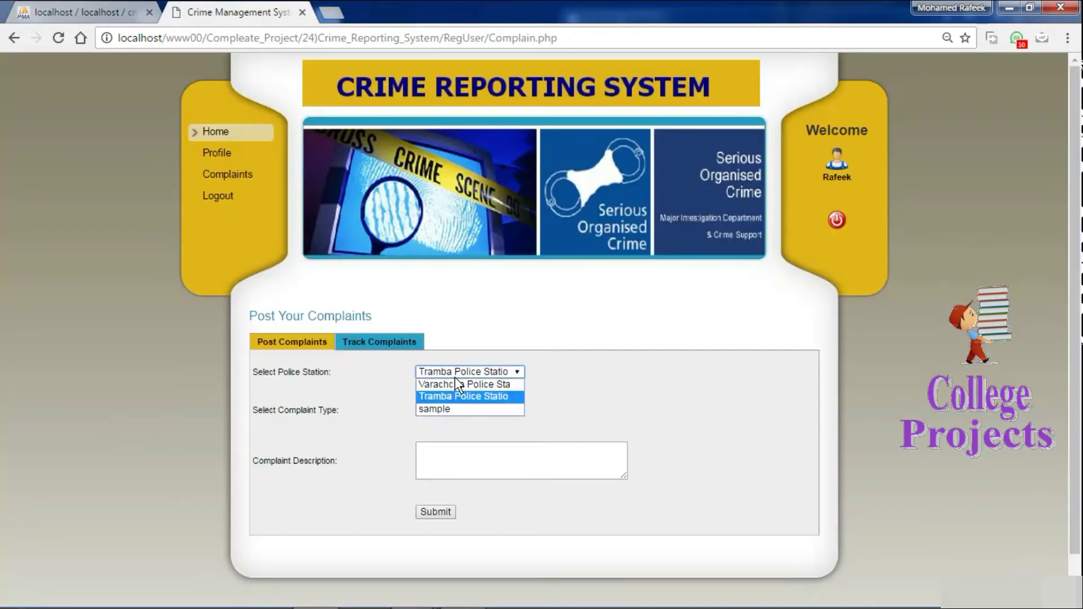
{"action": "left_click", "coordinate": [438, 397]}
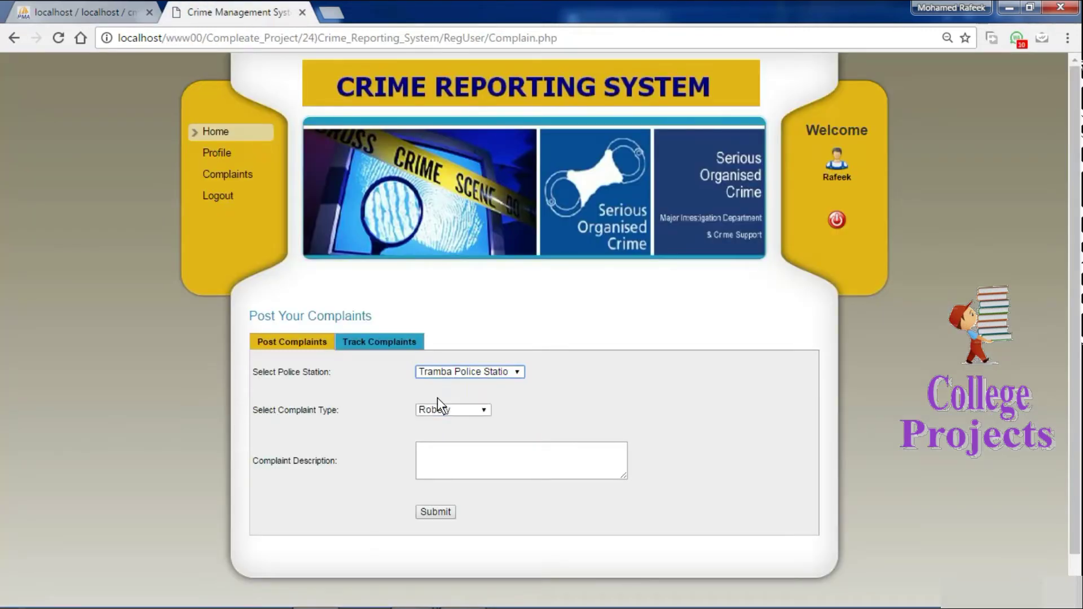
Choose Robery as the complaint type, describe it as 'write your complaint here', and submit.
{"action": "left_click", "coordinate": [448, 408]}
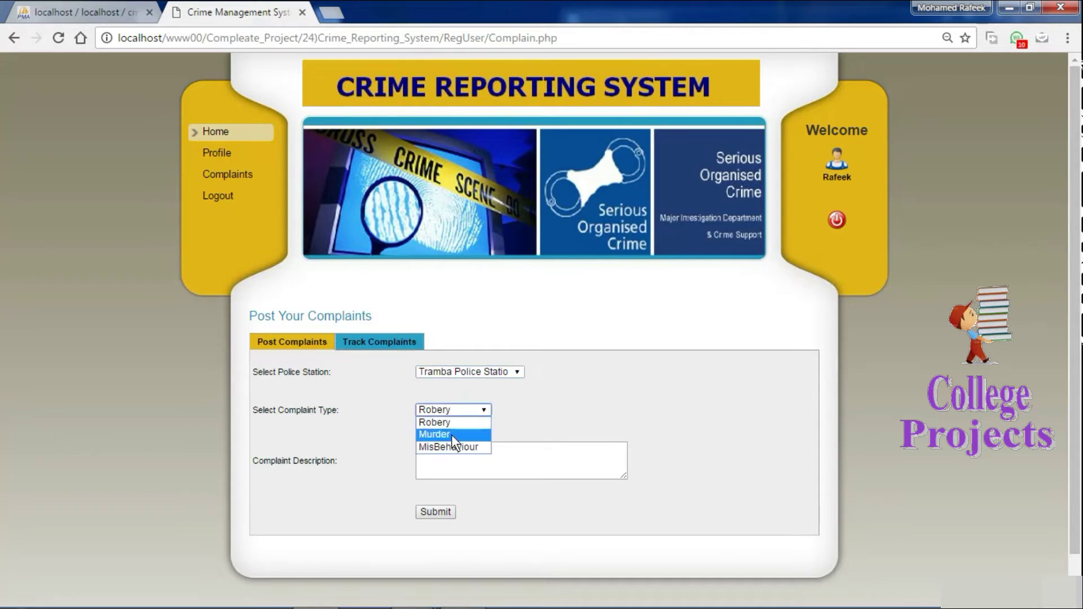
{"action": "left_click", "coordinate": [444, 420]}
{"action": "left_click", "coordinate": [449, 454]}
{"action": "type", "text": "Re"}
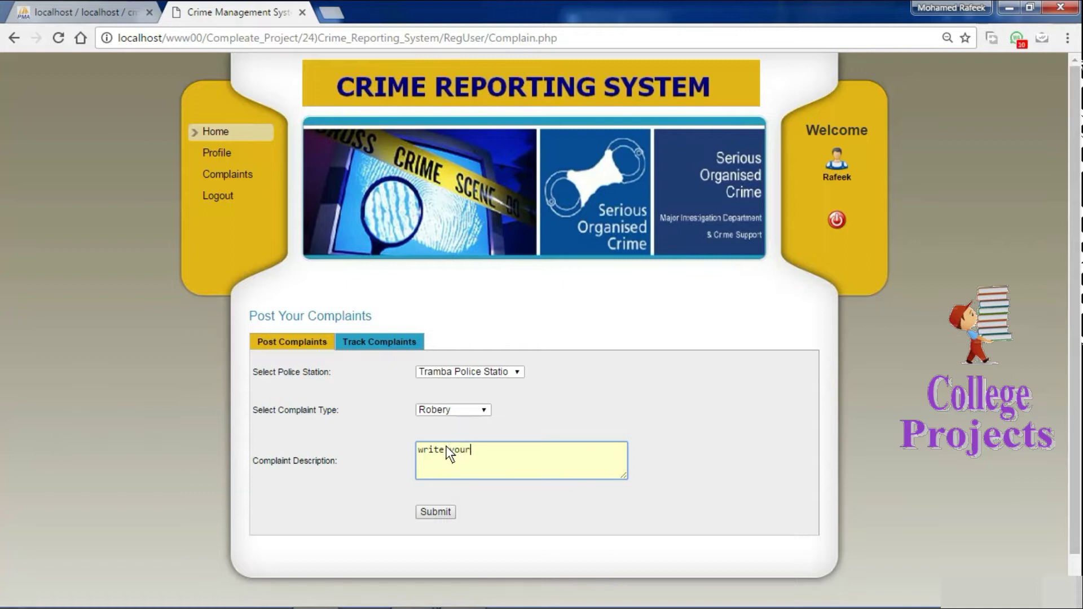
{"action": "type", "text": "complaint here"}
{"action": "left_click", "coordinate": [437, 516]}
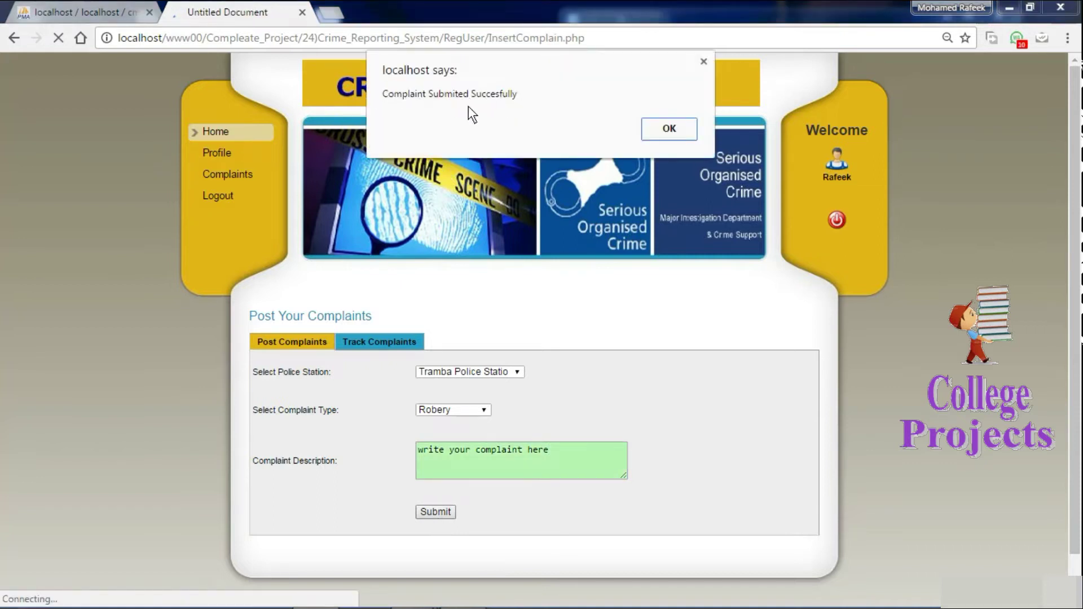
Dismiss the alert, confirm complaint 6 shows Submited under Track Complaints, then log out.
{"action": "left_click", "coordinate": [674, 130]}
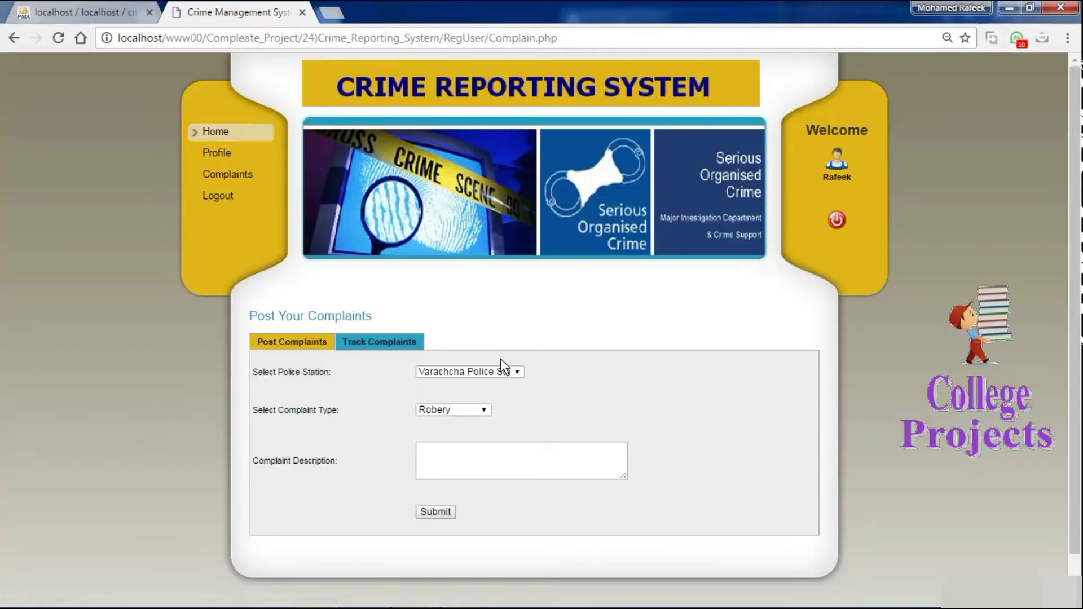
{"action": "left_click", "coordinate": [393, 340]}
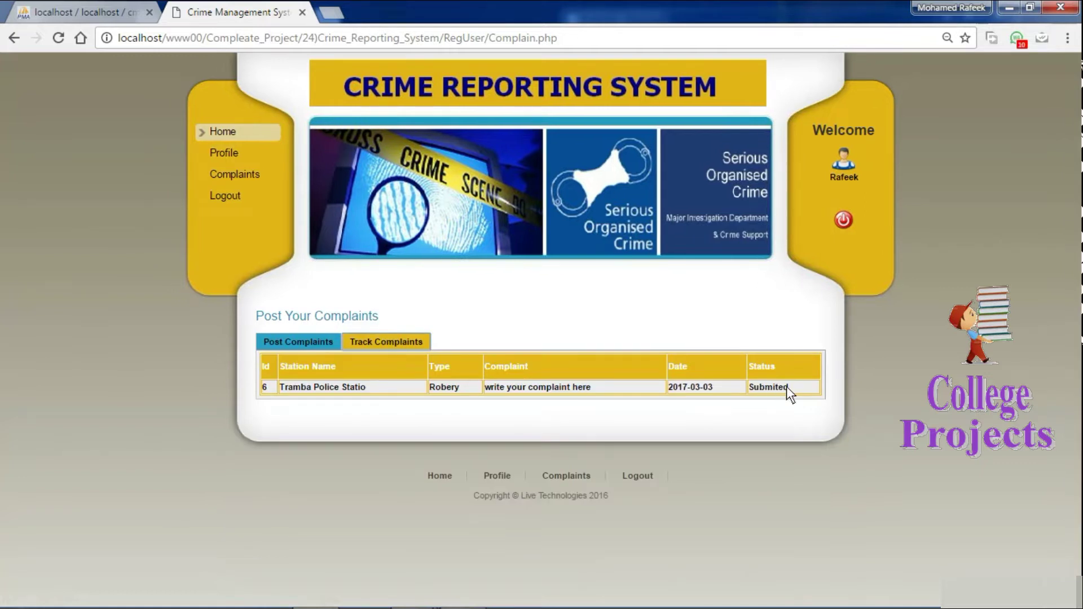
{"action": "left_click_drag", "start_coordinate": [790, 387], "coordinate": [764, 387]}
{"action": "left_click", "coordinate": [844, 221]}
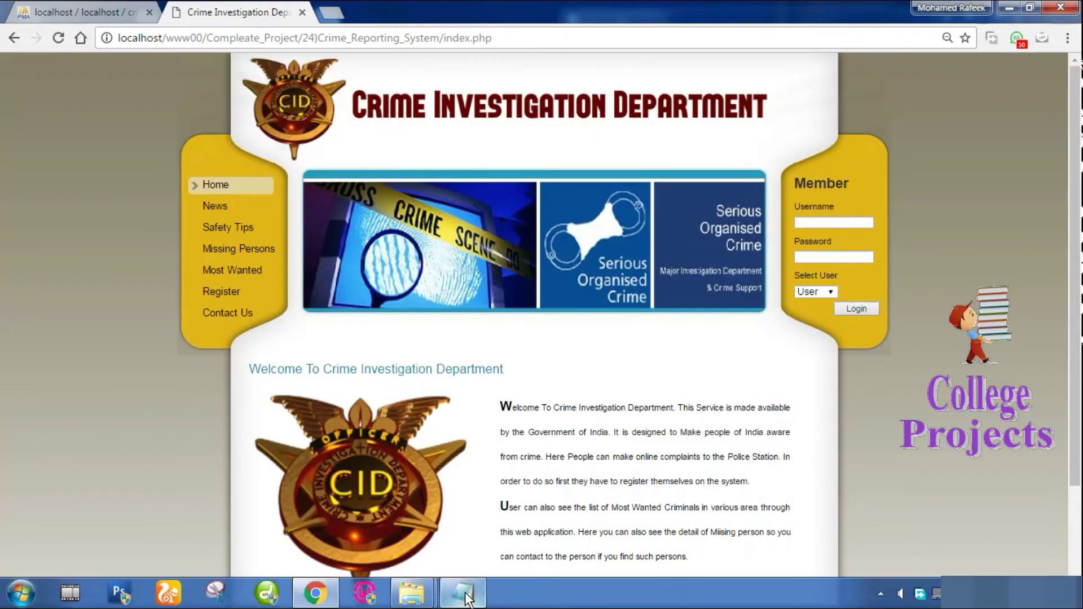
Add Notepad lines 'user activity complate.', 'now we are enter into the website policeman' and 'now we policeman'.
{"action": "left_click", "coordinate": [465, 599]}
{"action": "key", "text": "Return"}
{"action": "key", "text": "Return"}
{"action": "type", "text": "user a"}
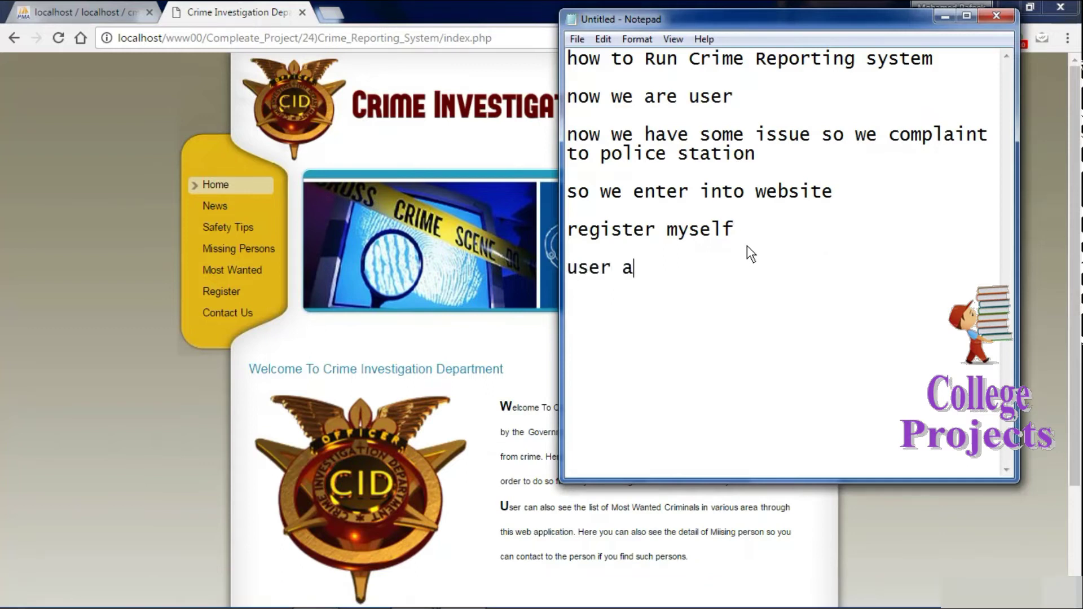
{"action": "type", "text": "ctivity "}
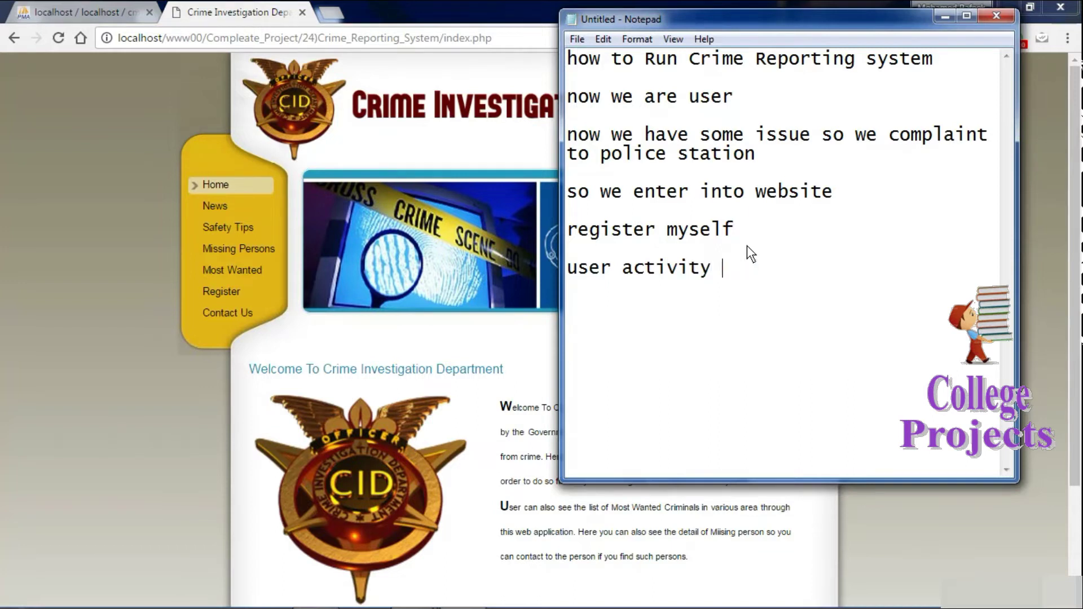
{"action": "type", "text": "complate."}
{"action": "key", "text": "Return"}
{"action": "key", "text": "Return"}
{"action": "type", "text": "n"}
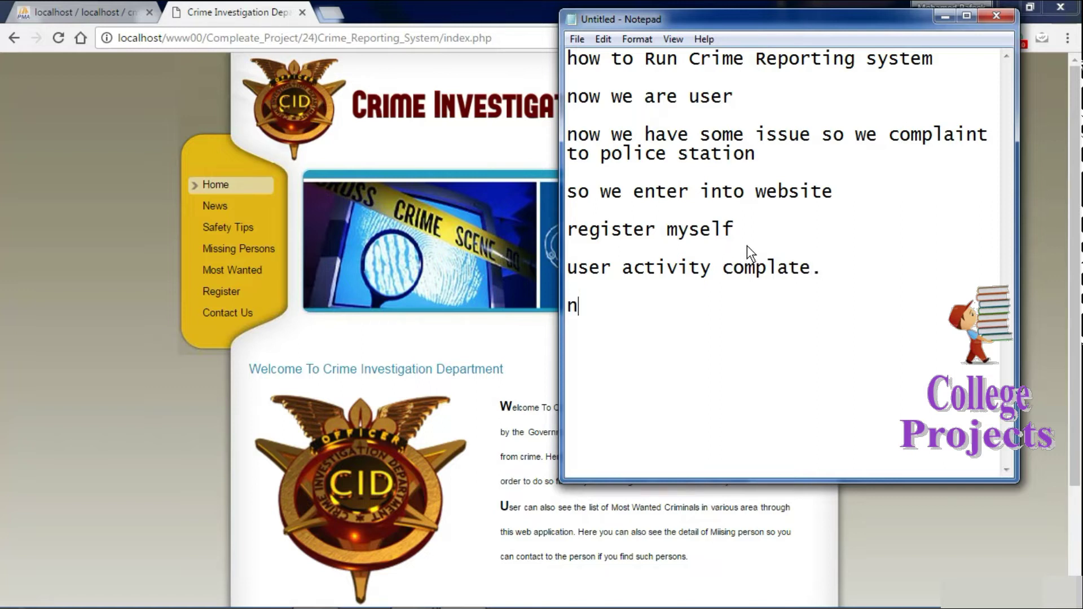
{"action": "type", "text": "ow we are "}
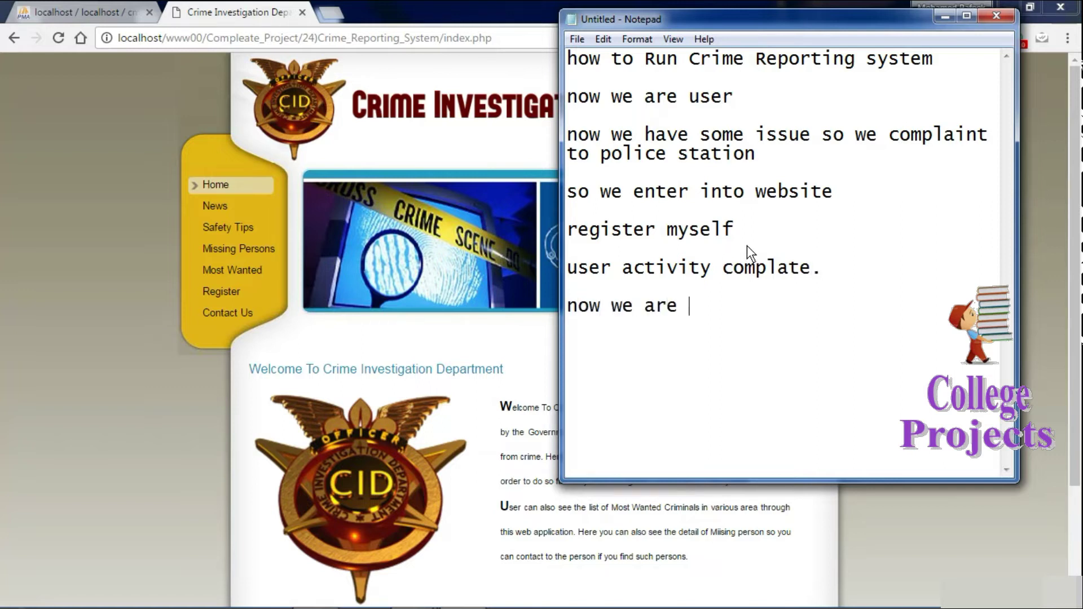
{"action": "type", "text": "enter in"}
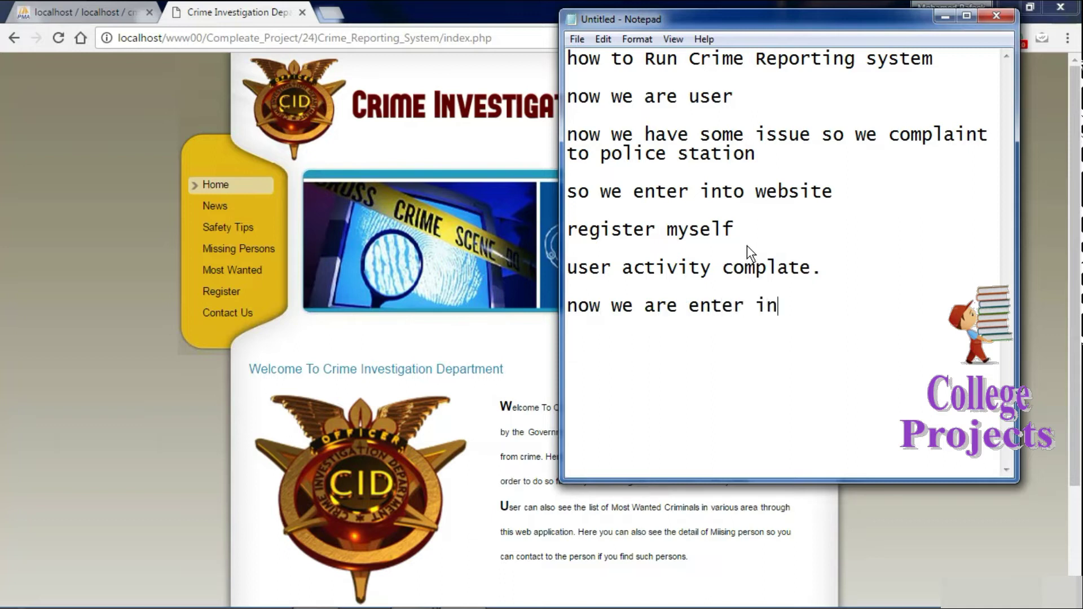
{"action": "type", "text": "to the w"}
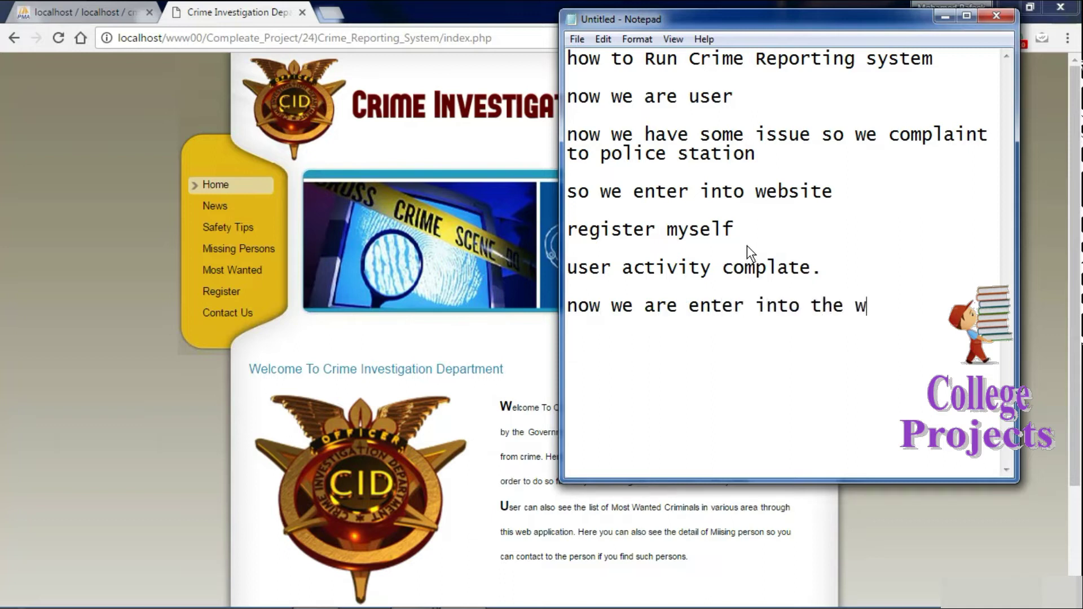
{"action": "type", "text": "ebsite p"}
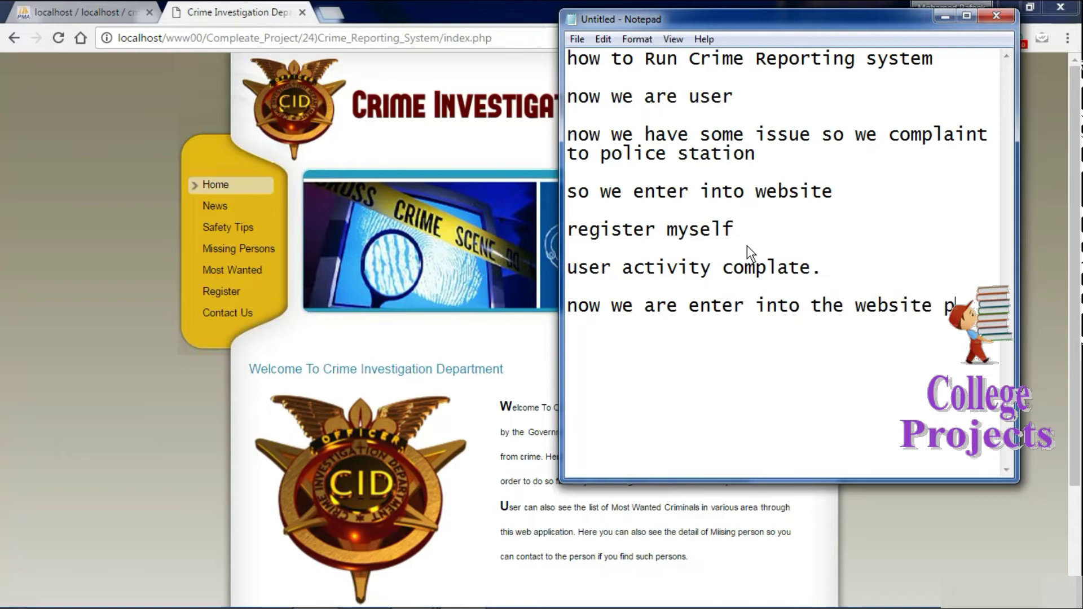
{"action": "type", "text": "oliceman"}
{"action": "key", "text": "Return"}
{"action": "key", "text": "Return"}
{"action": "type", "text": "now w"}
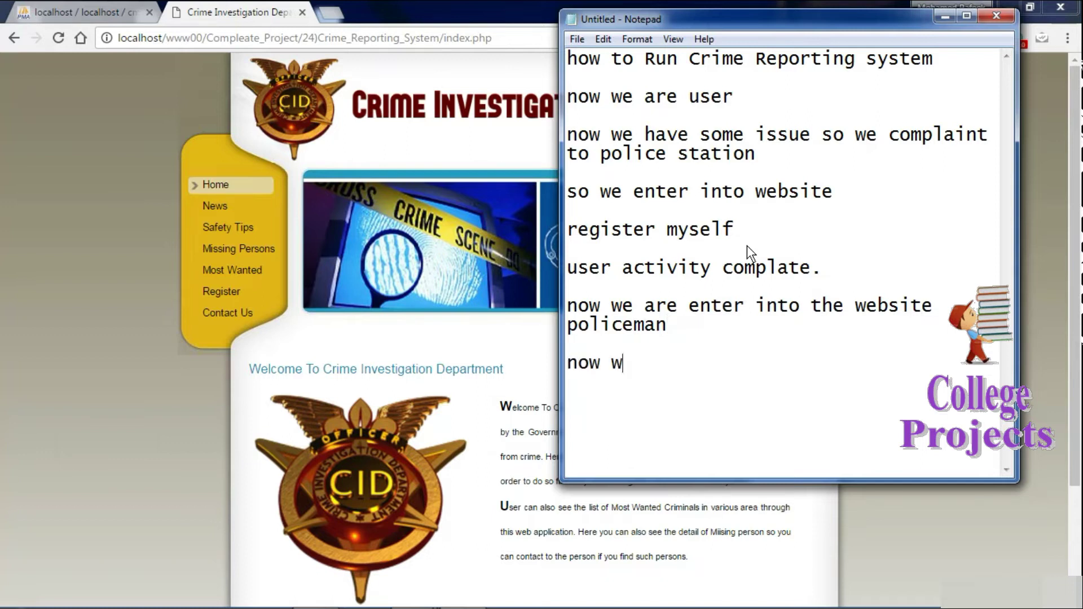
{"action": "type", "text": "e policeman"}
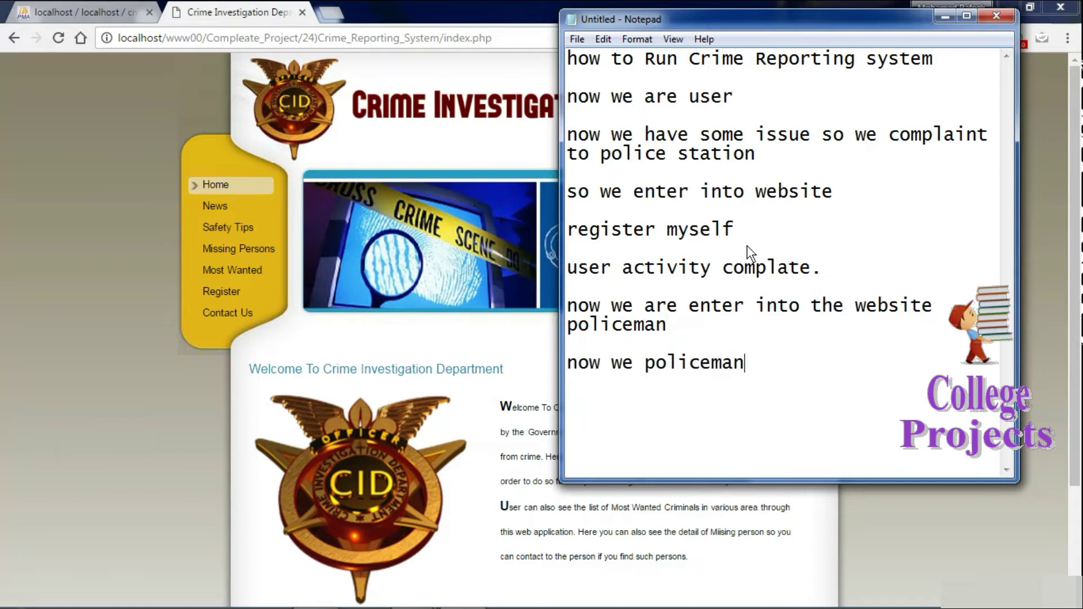
{"action": "key", "text": "Return"}
{"action": "left_click", "coordinate": [459, 211]}
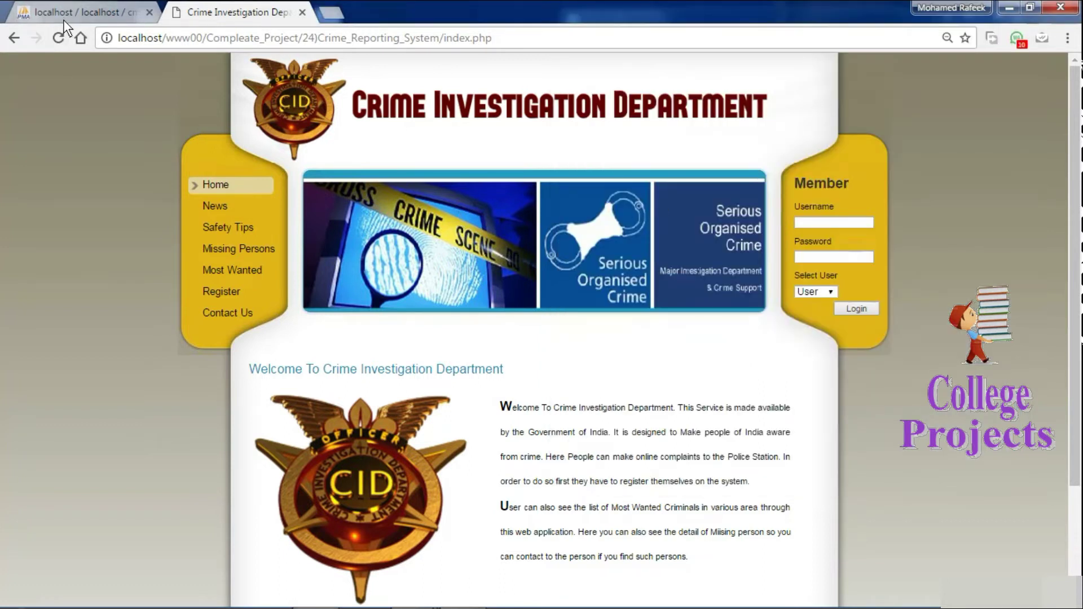
Browse policestation_tbl and user_tbl in phpMyAdmin, marking the user rows with ids 4 and 5.
{"action": "left_click", "coordinate": [86, 12]}
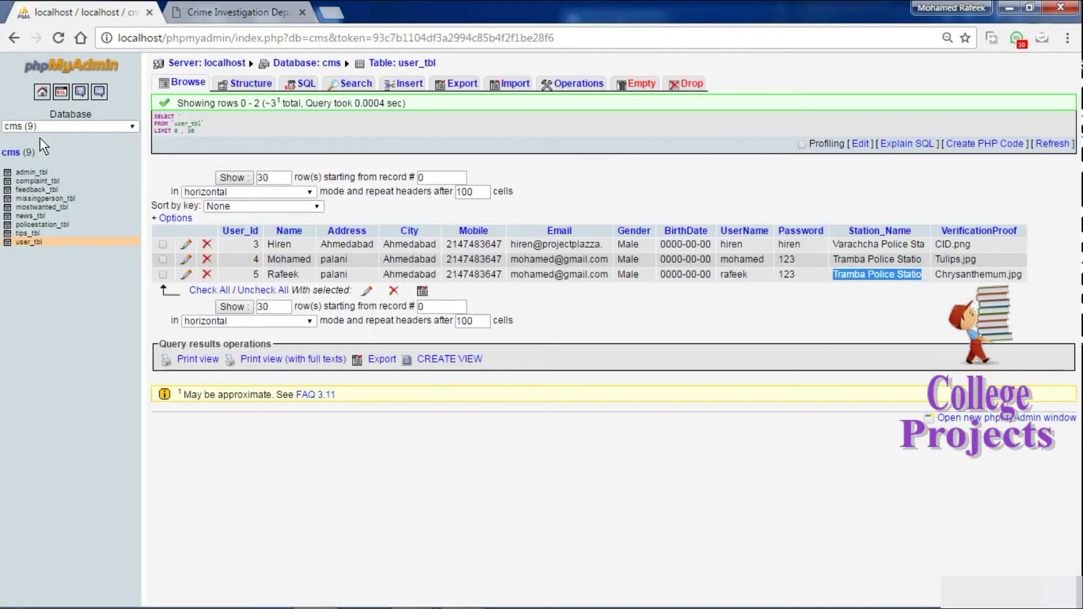
{"action": "left_click", "coordinate": [46, 223]}
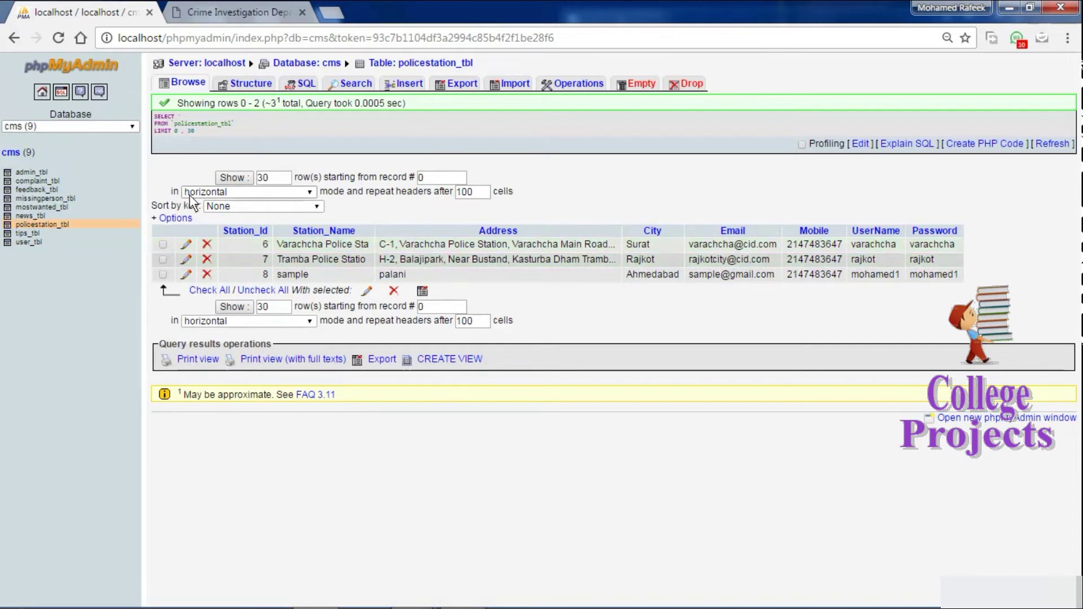
{"action": "left_click", "coordinate": [28, 241]}
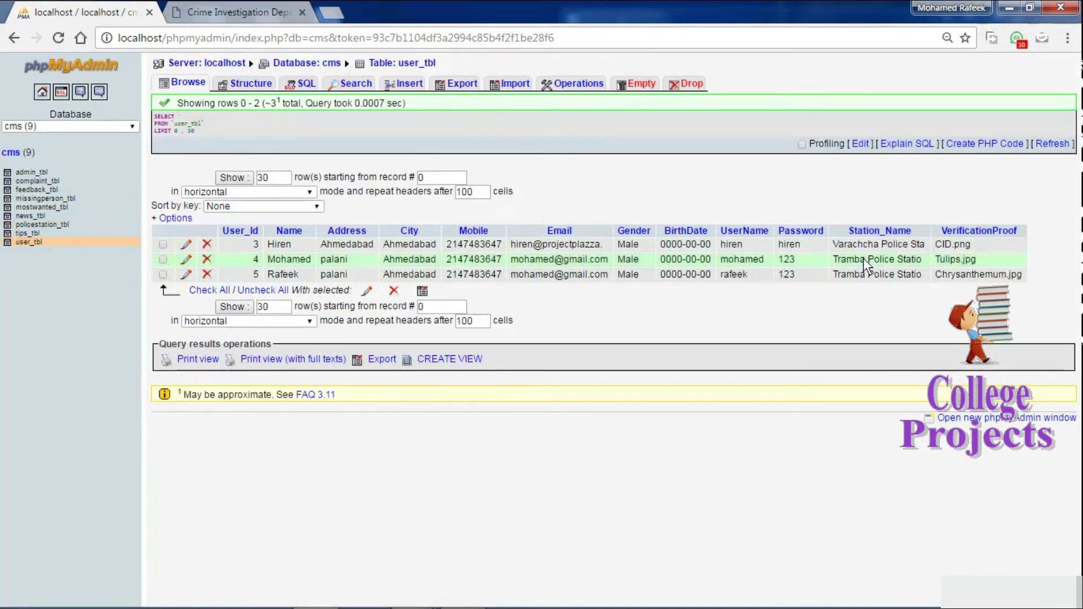
{"action": "left_click_drag", "start_coordinate": [835, 260], "coordinate": [912, 274]}
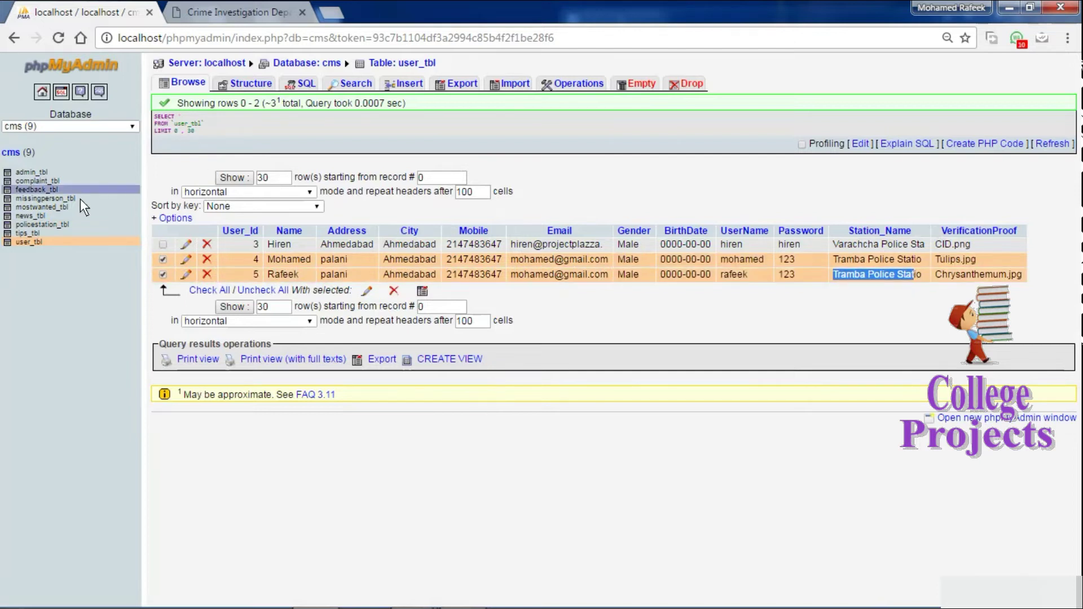
{"action": "left_click", "coordinate": [45, 224]}
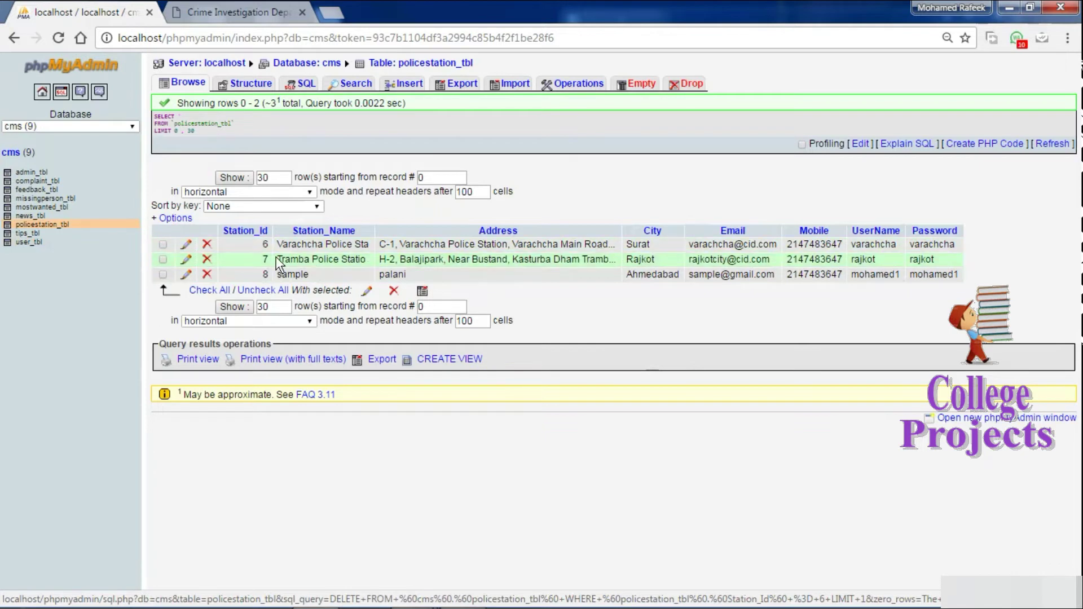
Copy the Tramba Police Station's username from row 7 and return to the CID site.
{"action": "left_click_drag", "start_coordinate": [280, 260], "coordinate": [374, 260]}
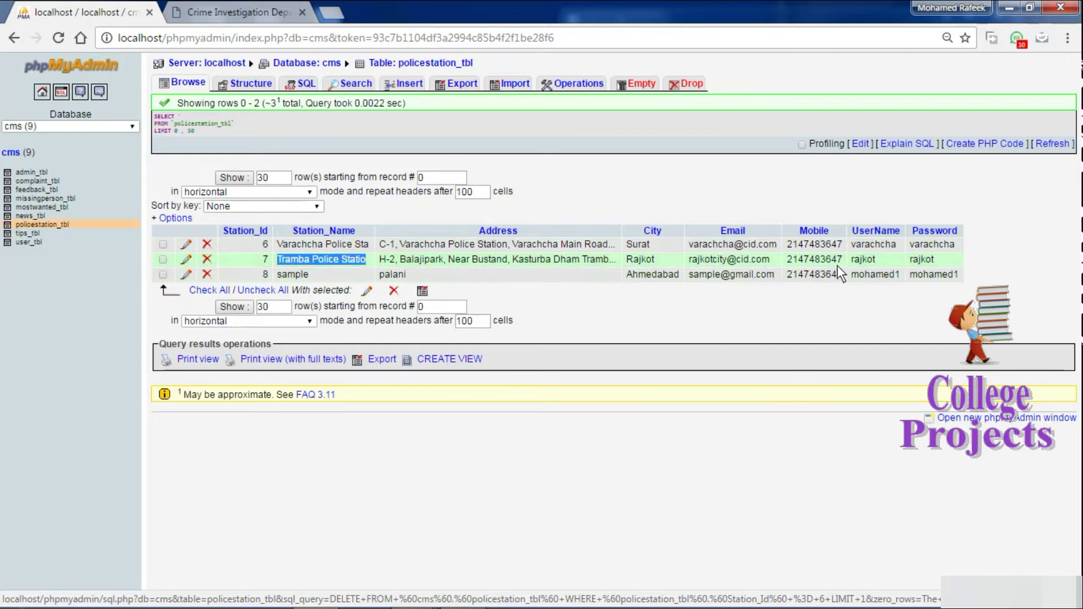
{"action": "left_click", "coordinate": [860, 261]}
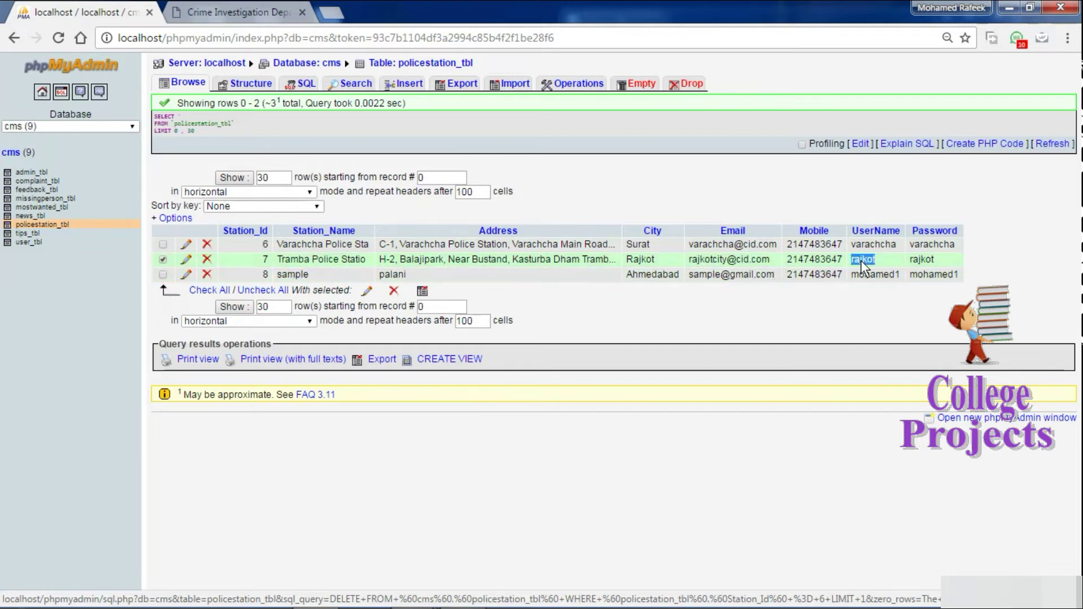
{"action": "right_click", "coordinate": [861, 261]}
{"action": "left_click", "coordinate": [895, 273]}
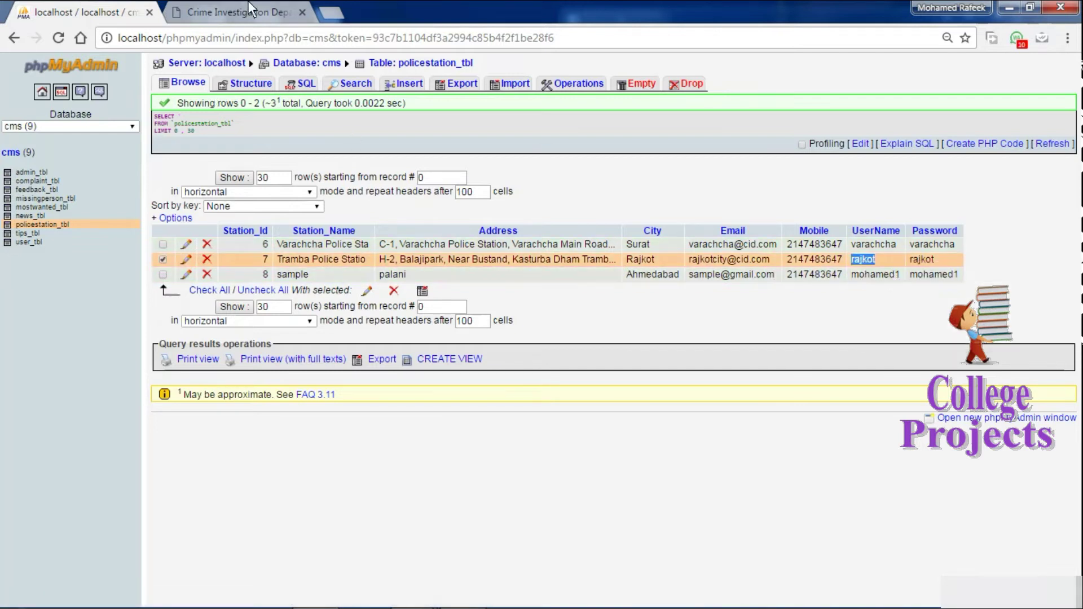
{"action": "left_click", "coordinate": [248, 2]}
Paste the Tramba station's username and password, choose Police as the user type, and log in.
{"action": "left_click", "coordinate": [810, 218]}
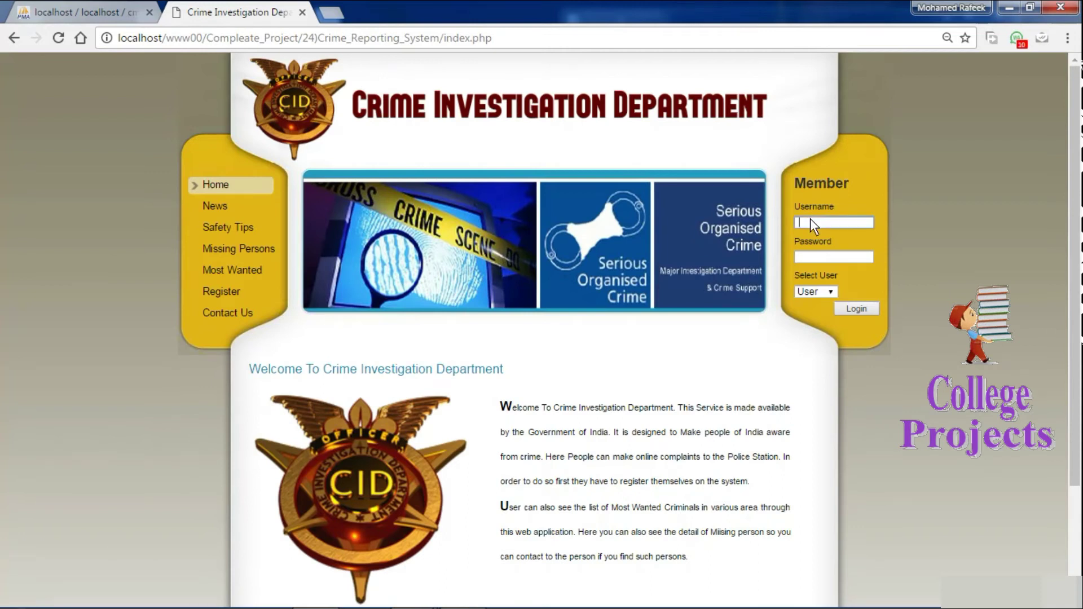
{"action": "right_click", "coordinate": [810, 218]}
{"action": "left_click", "coordinate": [863, 315]}
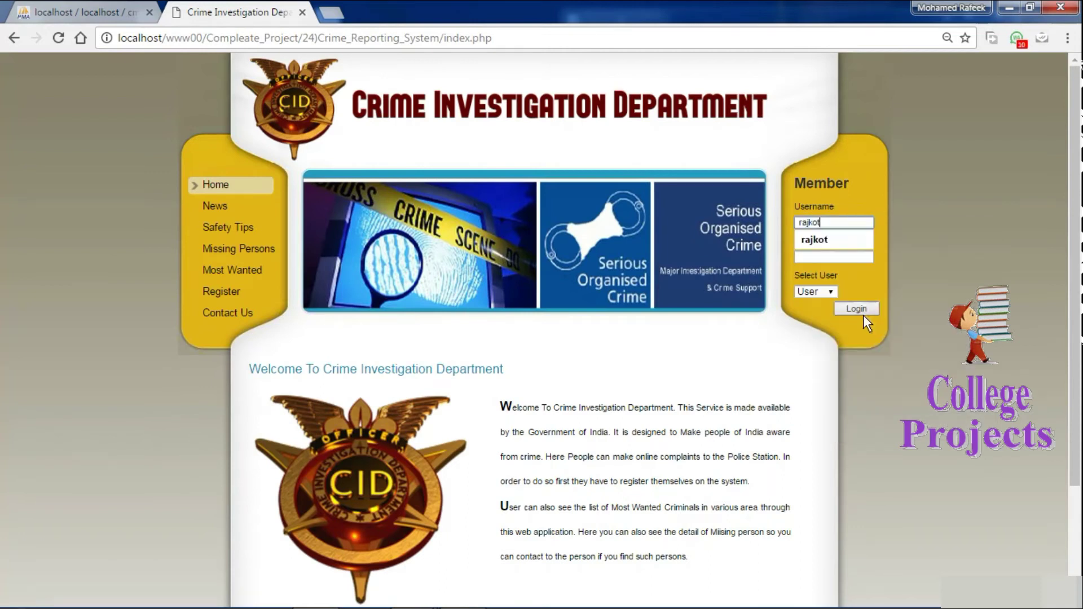
{"action": "left_click", "coordinate": [817, 257]}
{"action": "right_click", "coordinate": [818, 261]}
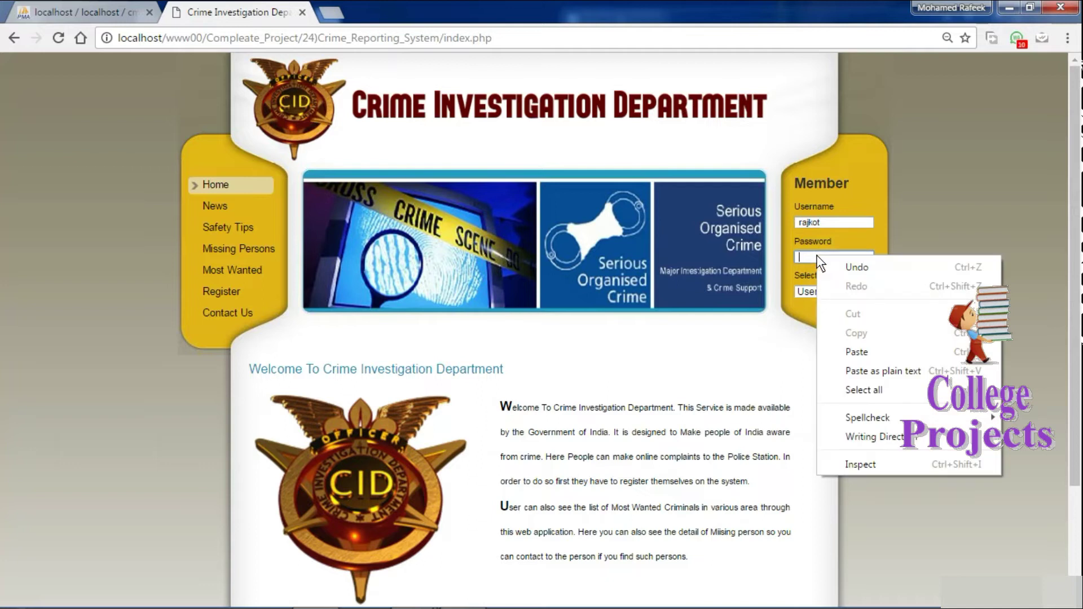
{"action": "left_click", "coordinate": [873, 353]}
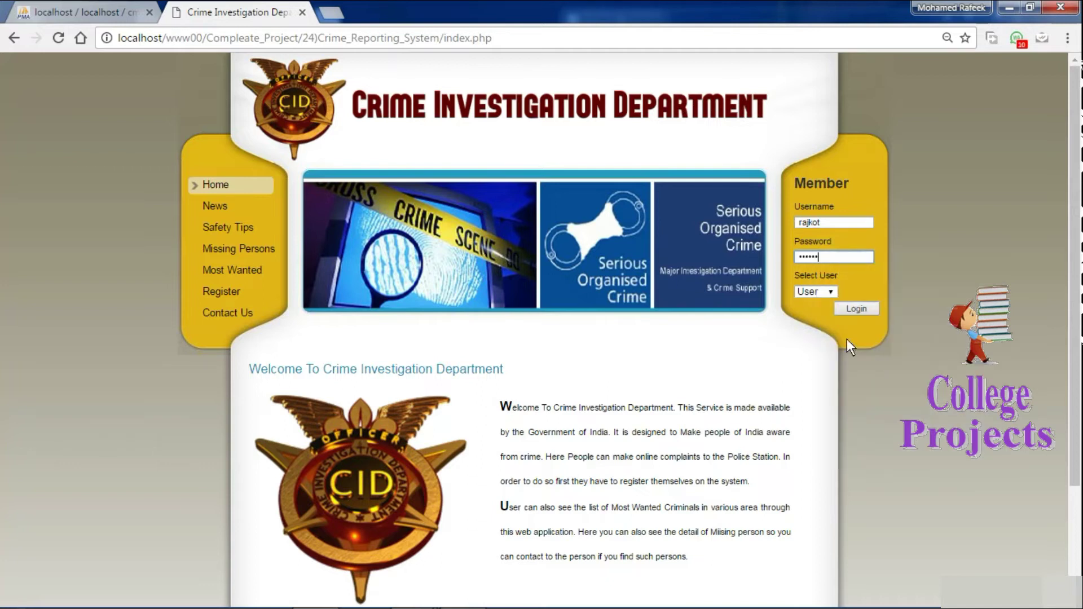
{"action": "left_click", "coordinate": [819, 293]}
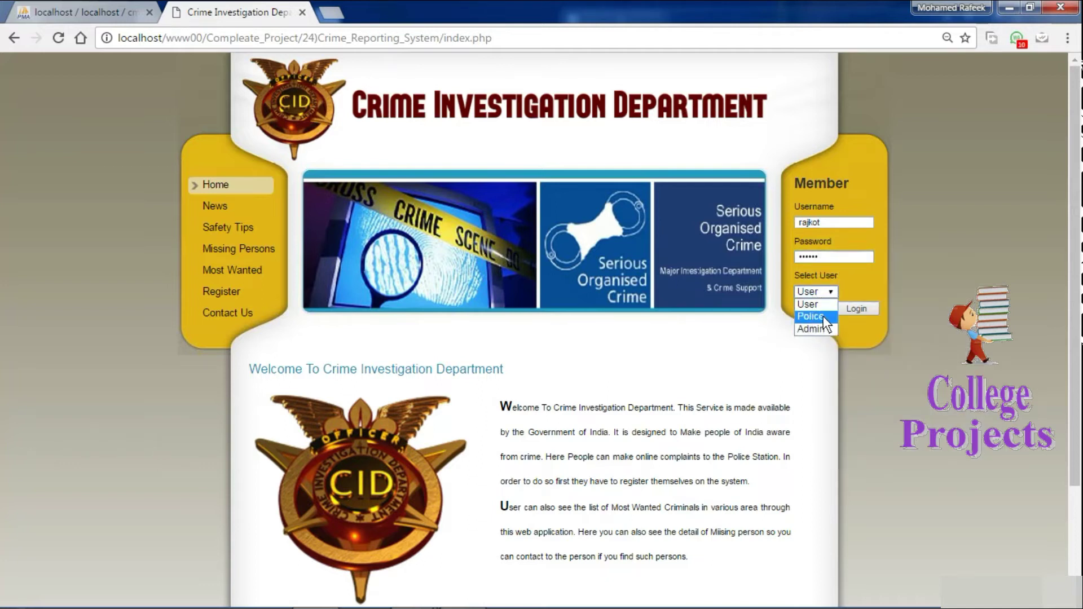
{"action": "left_click", "coordinate": [856, 308]}
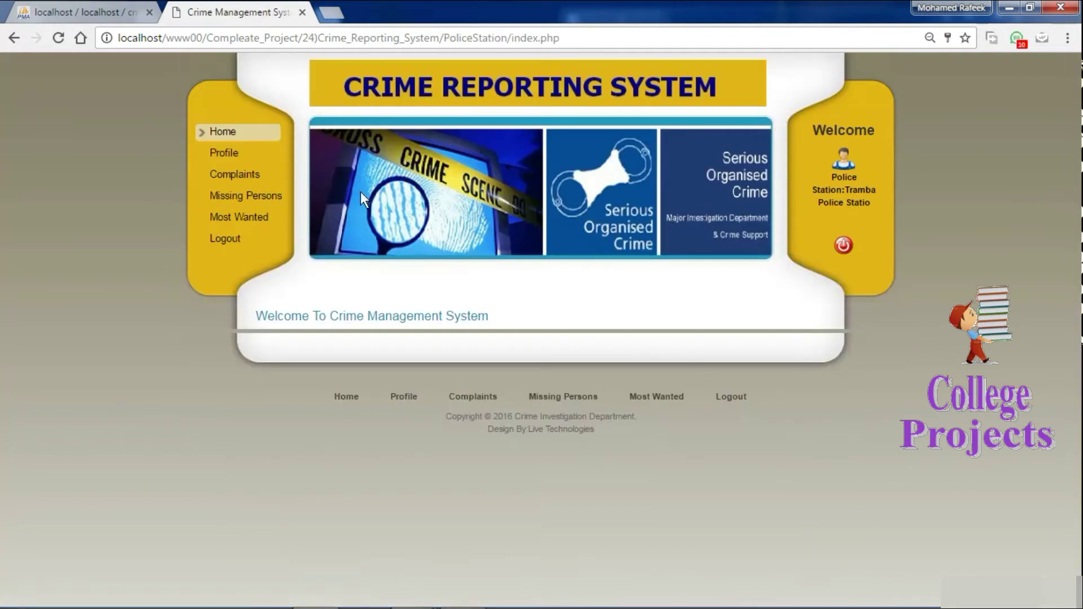
Review the station's profile, its complaints list and the complainant's profile details.
{"action": "left_click", "coordinate": [222, 155]}
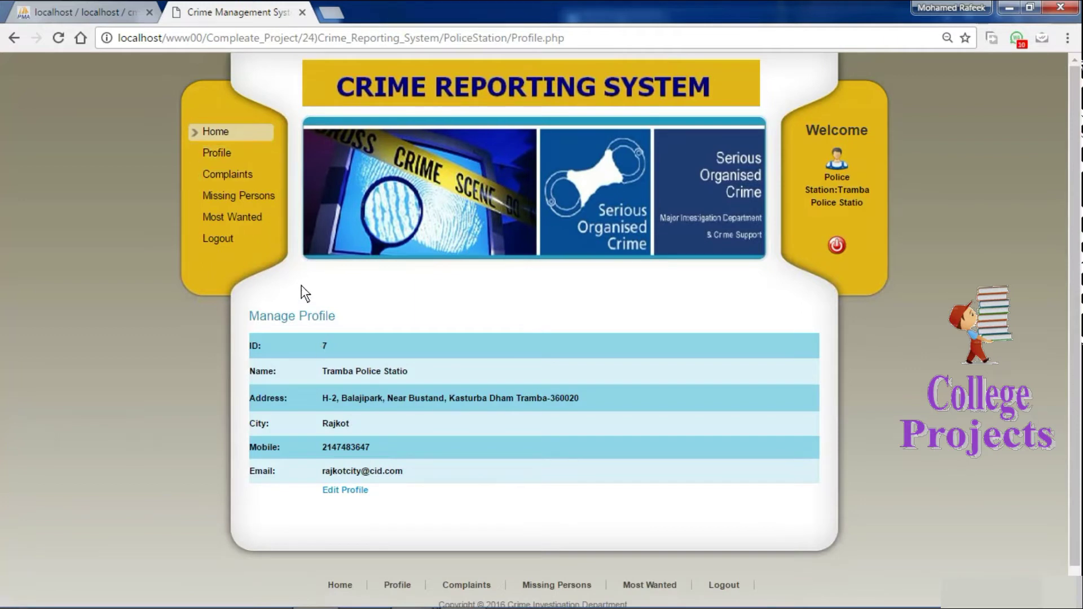
{"action": "left_click", "coordinate": [228, 182]}
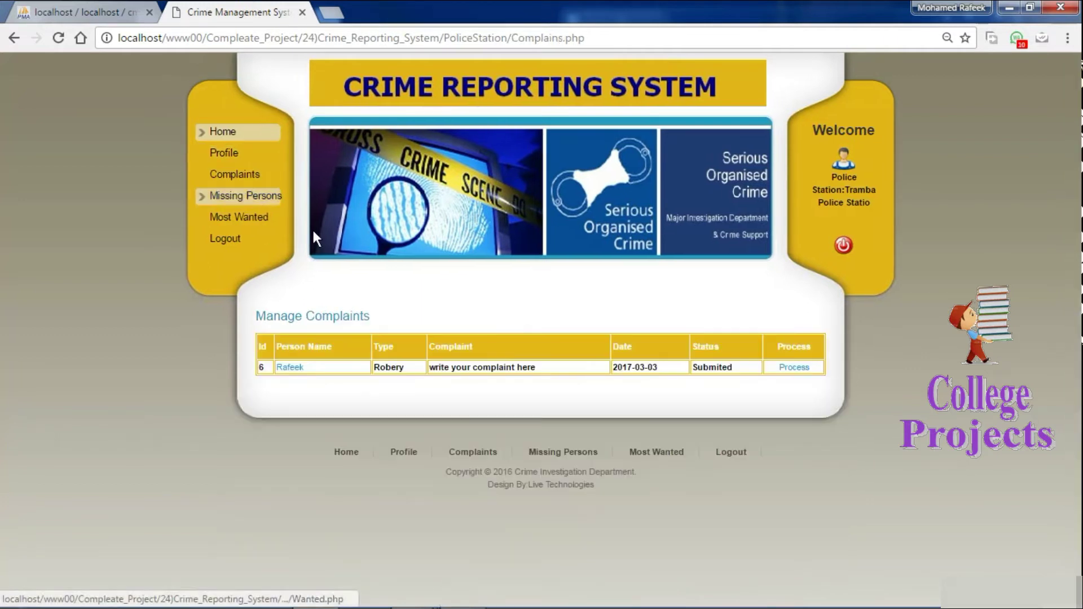
{"action": "left_click", "coordinate": [293, 367]}
{"action": "scroll", "coordinate": [819, 339], "scroll_direction": "down", "scroll_amount": 3}
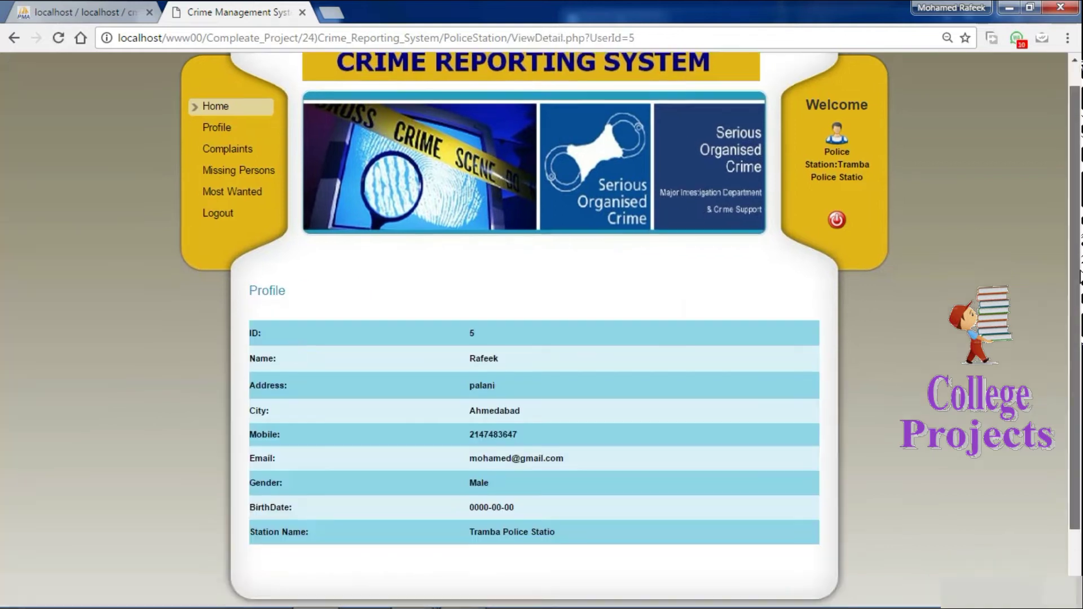
{"action": "scroll", "coordinate": [377, 181], "scroll_direction": "up", "scroll_amount": 3}
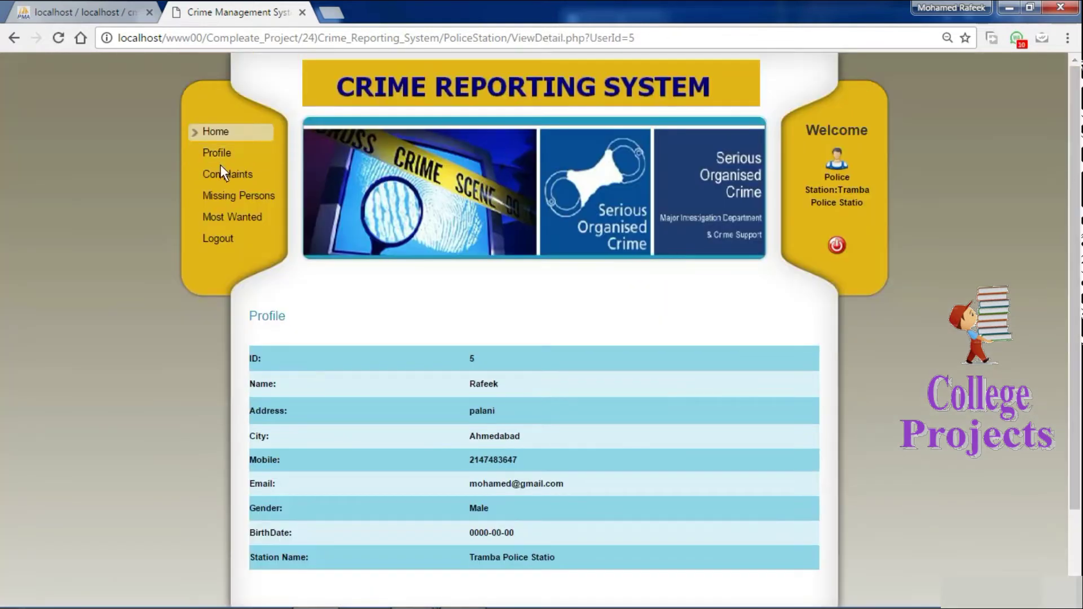
Process the Robery complaint from the complaints list and acknowledge the success message.
{"action": "left_click", "coordinate": [228, 177]}
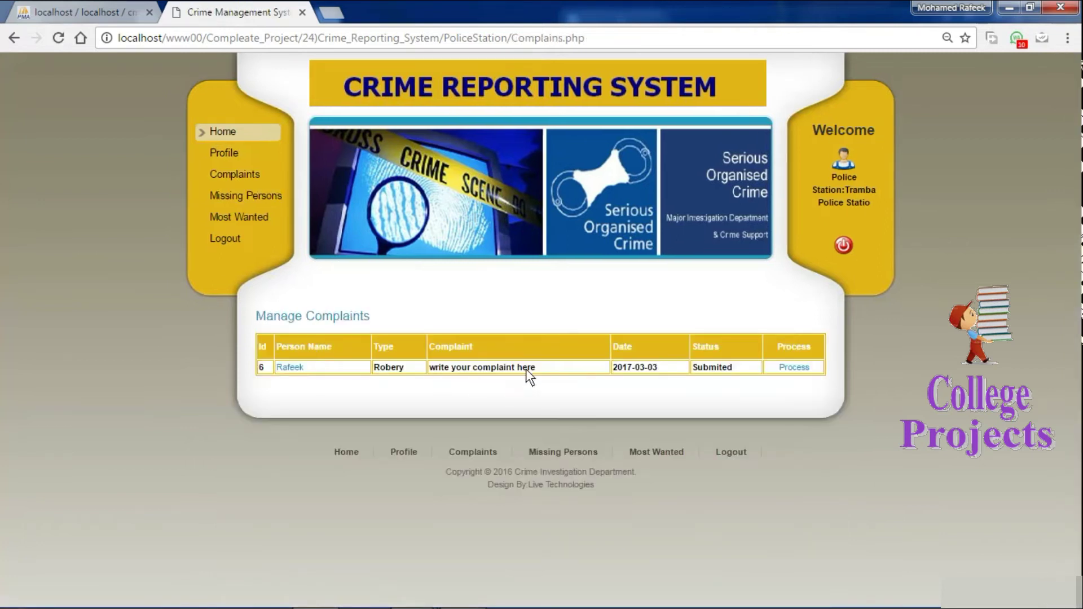
{"action": "left_click_drag", "start_coordinate": [539, 368], "coordinate": [452, 368]}
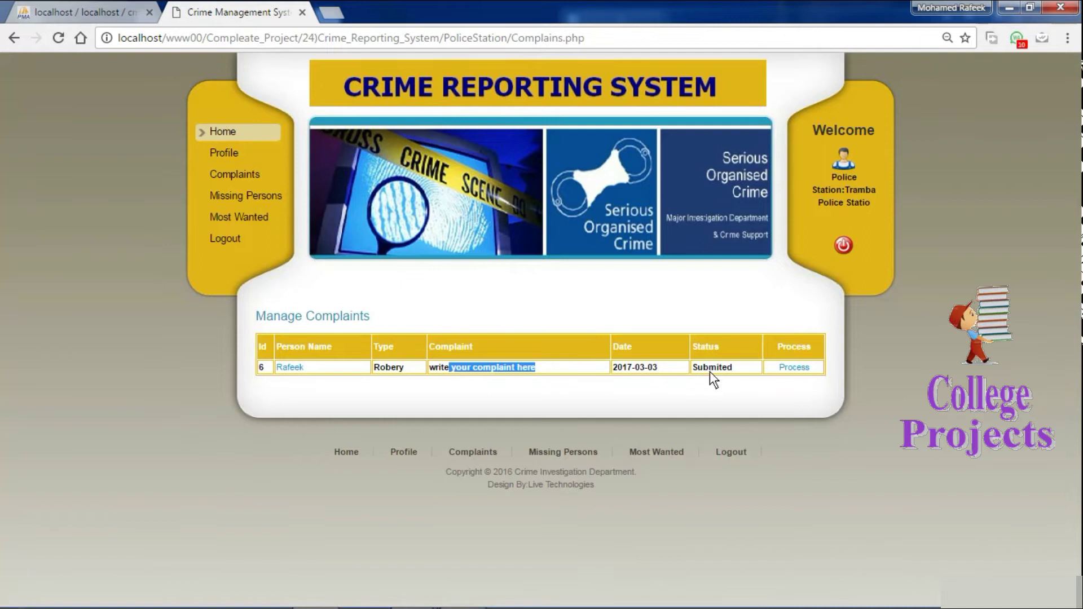
{"action": "left_click", "coordinate": [796, 367]}
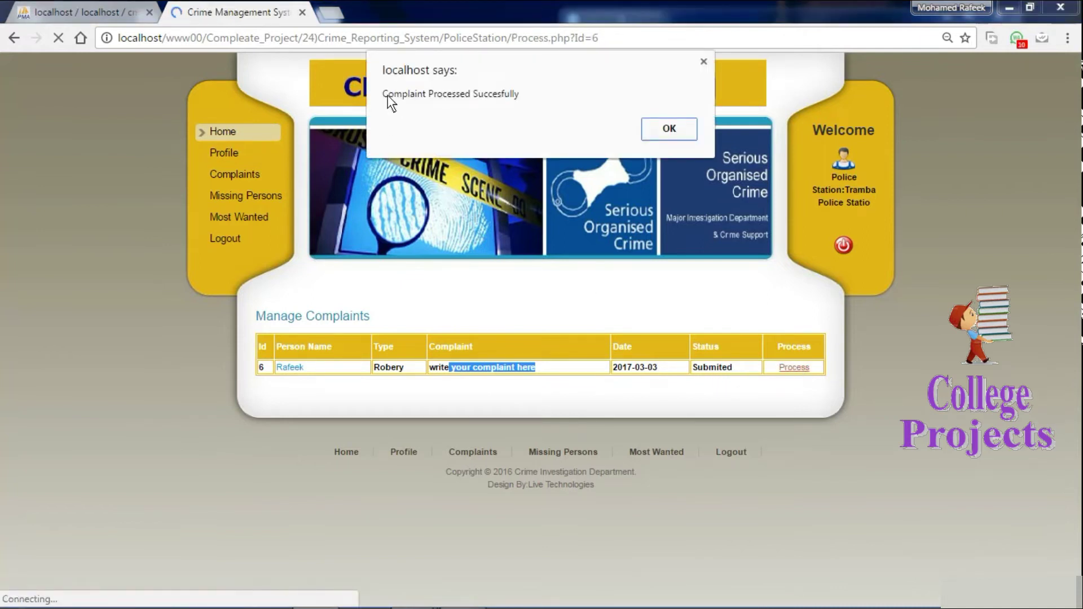
{"action": "left_click", "coordinate": [651, 129]}
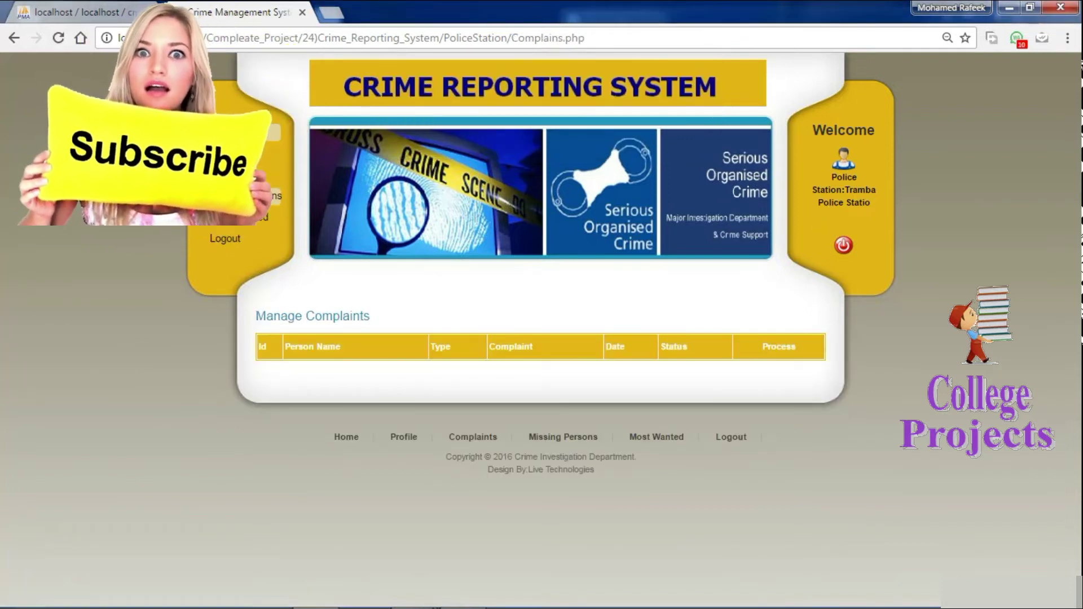
View the empty Enter Missing Person form, then bring the Notepad walkthrough notes forward.
{"action": "left_click", "coordinate": [248, 203]}
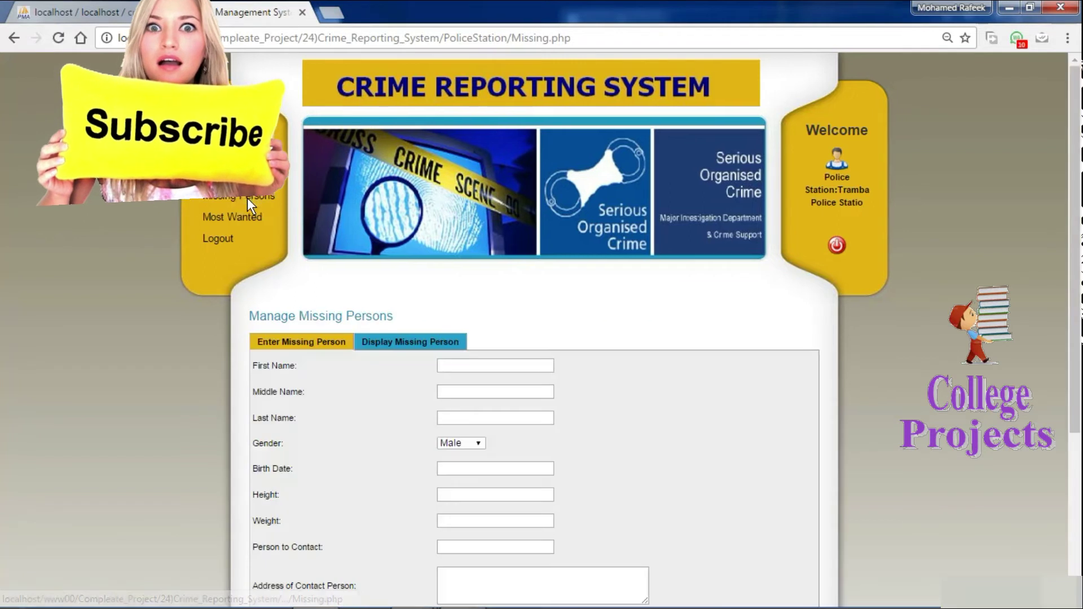
{"action": "left_click_drag", "start_coordinate": [1074, 153], "coordinate": [1073, 273]}
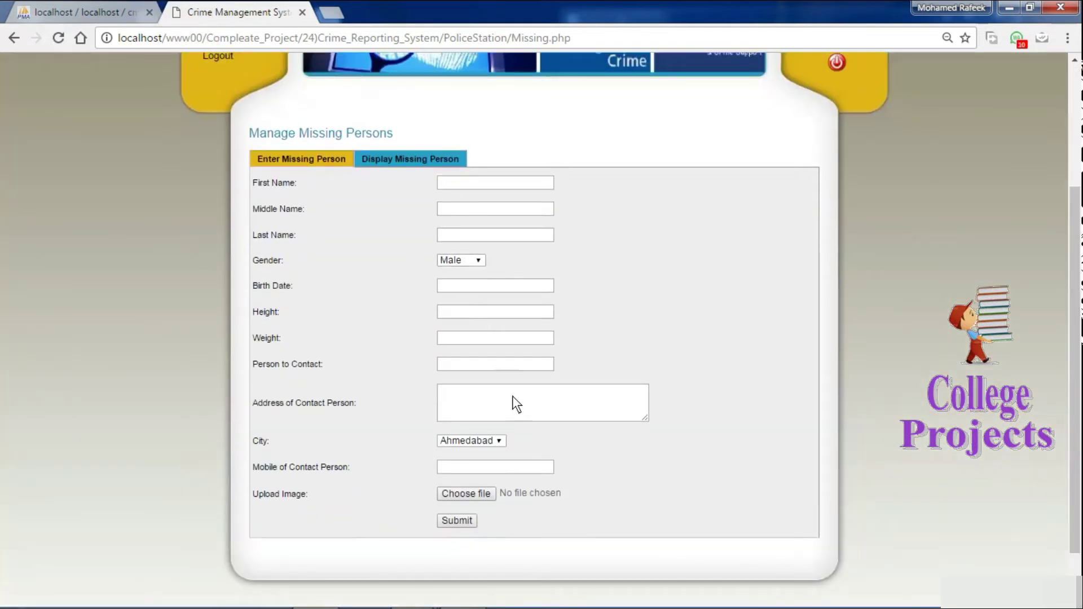
{"action": "left_click", "coordinate": [481, 597]}
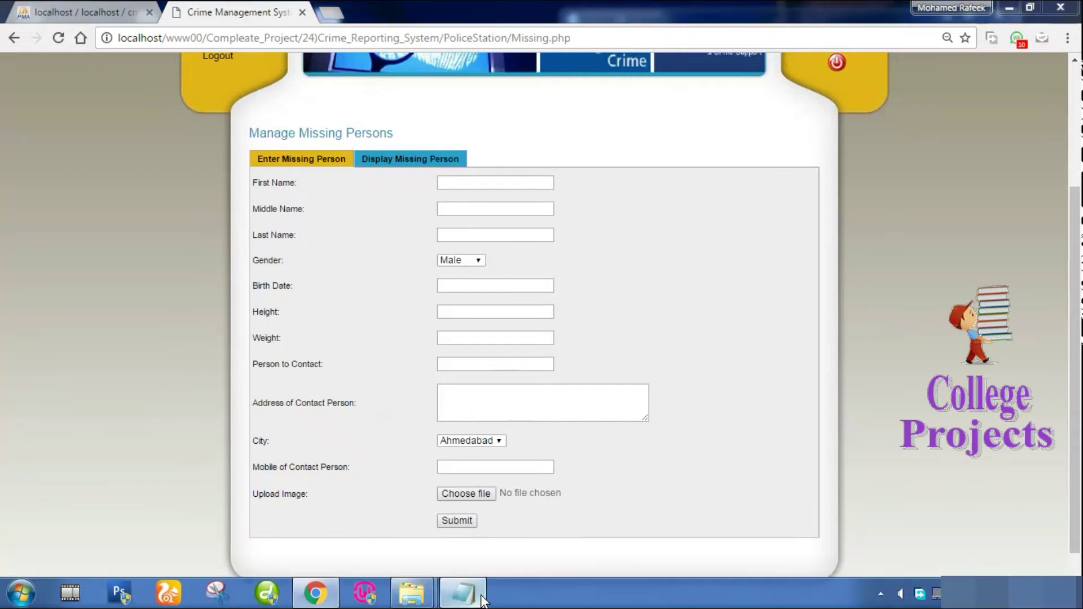
Note 'here mission persondetails enter' in Notepad, then view missing persons and the Most Wanted form.
{"action": "type", "text": "he"}
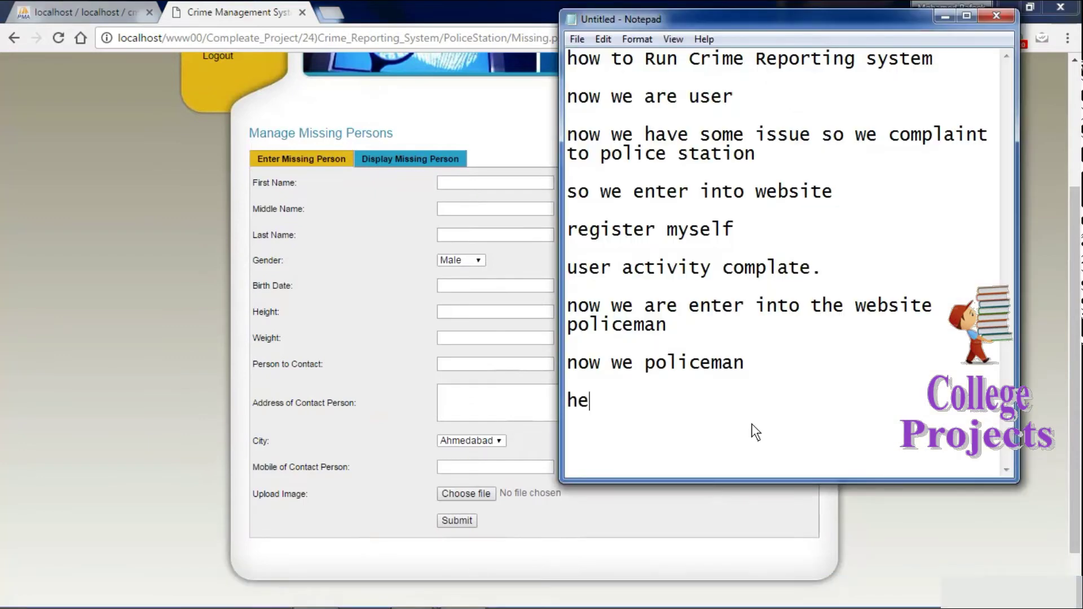
{"action": "type", "text": "re mission person"}
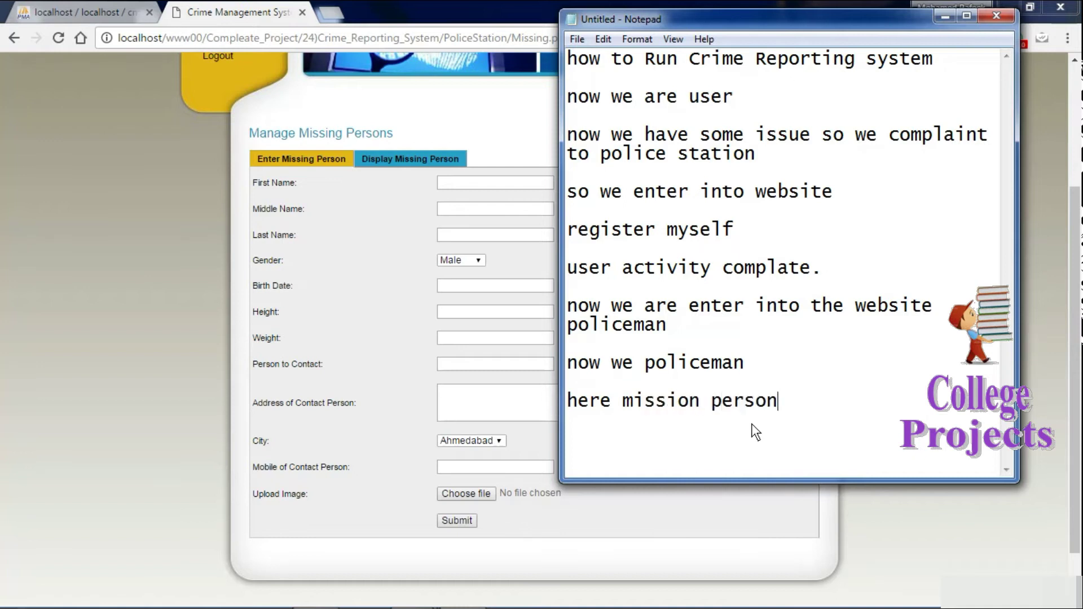
{"action": "type", "text": "details enter"}
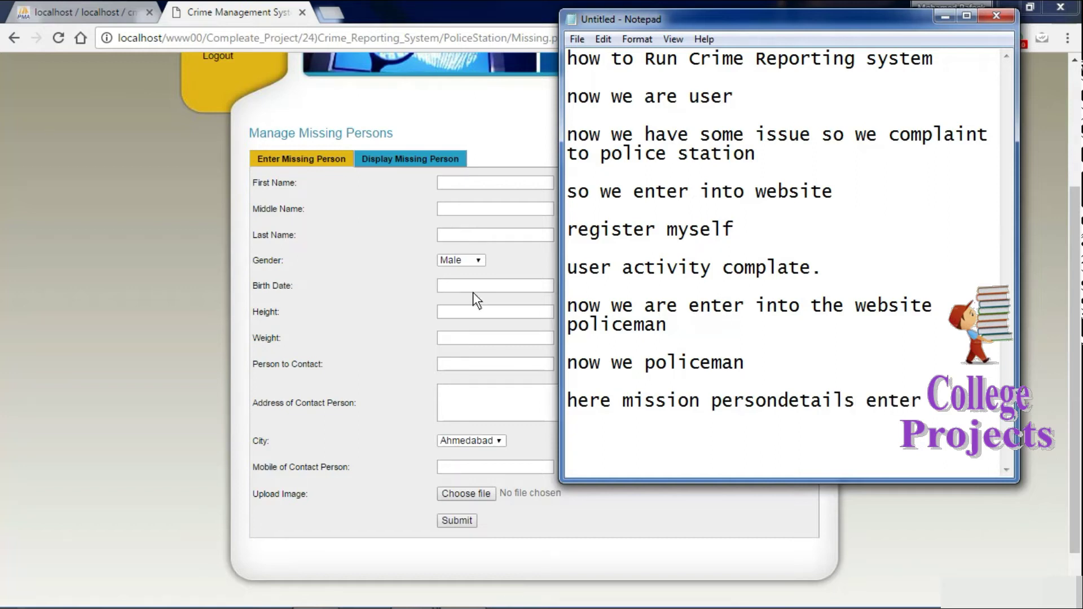
{"action": "left_click", "coordinate": [445, 196]}
{"action": "left_click", "coordinate": [401, 151]}
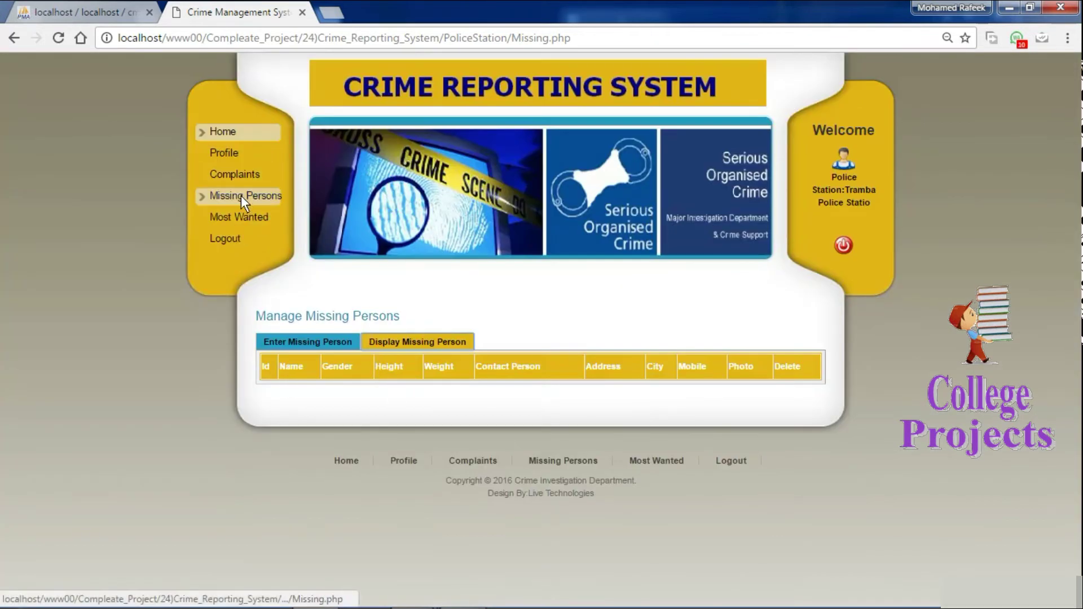
{"action": "left_click", "coordinate": [237, 217]}
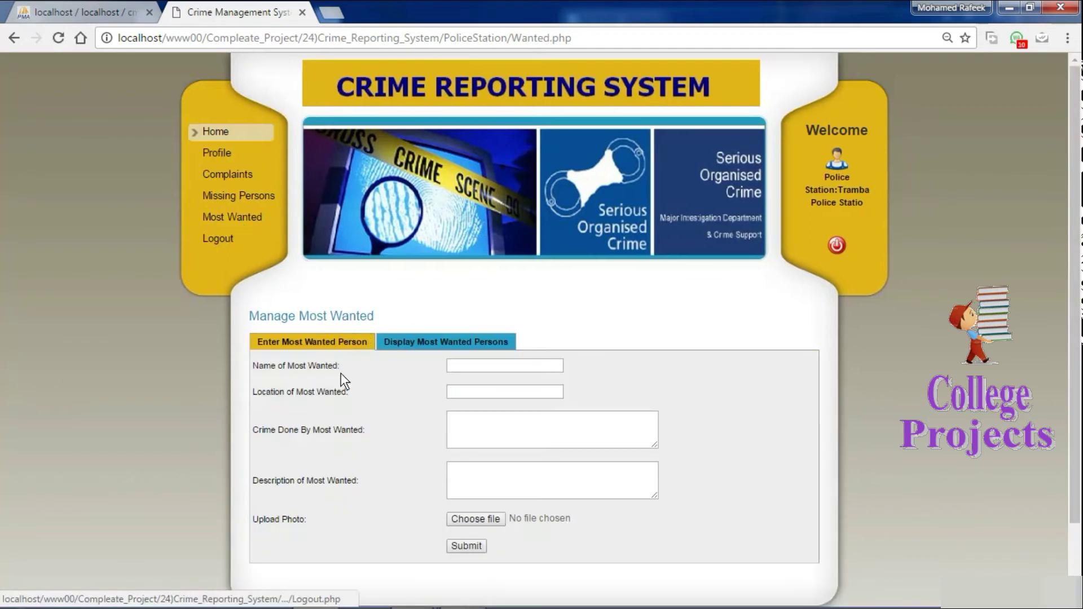
{"action": "scroll", "coordinate": [1058, 276], "scroll_direction": "down", "scroll_amount": 2}
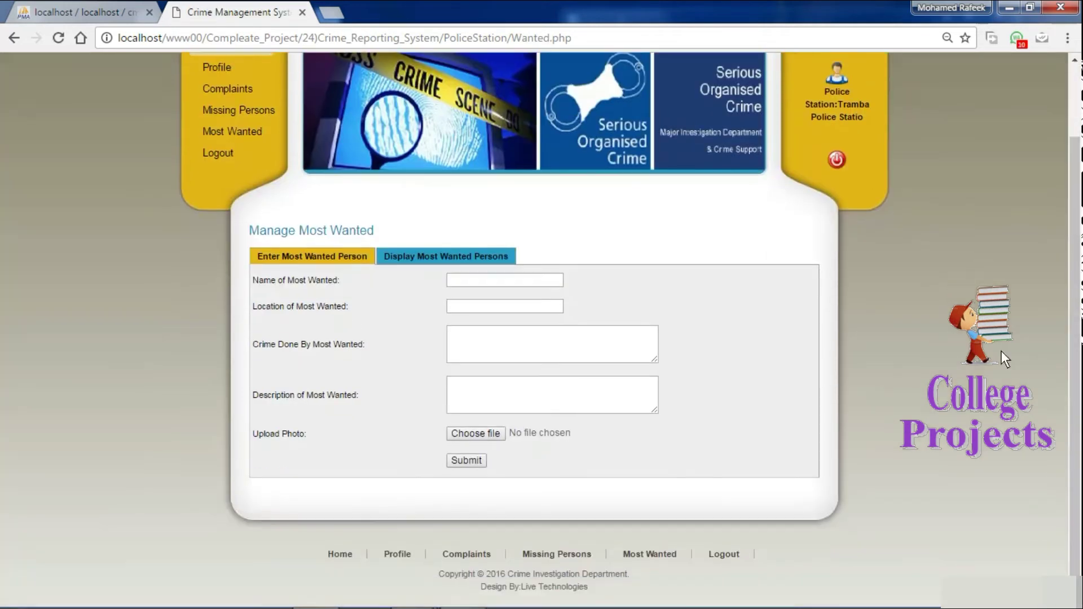
{"action": "left_click", "coordinate": [462, 599]}
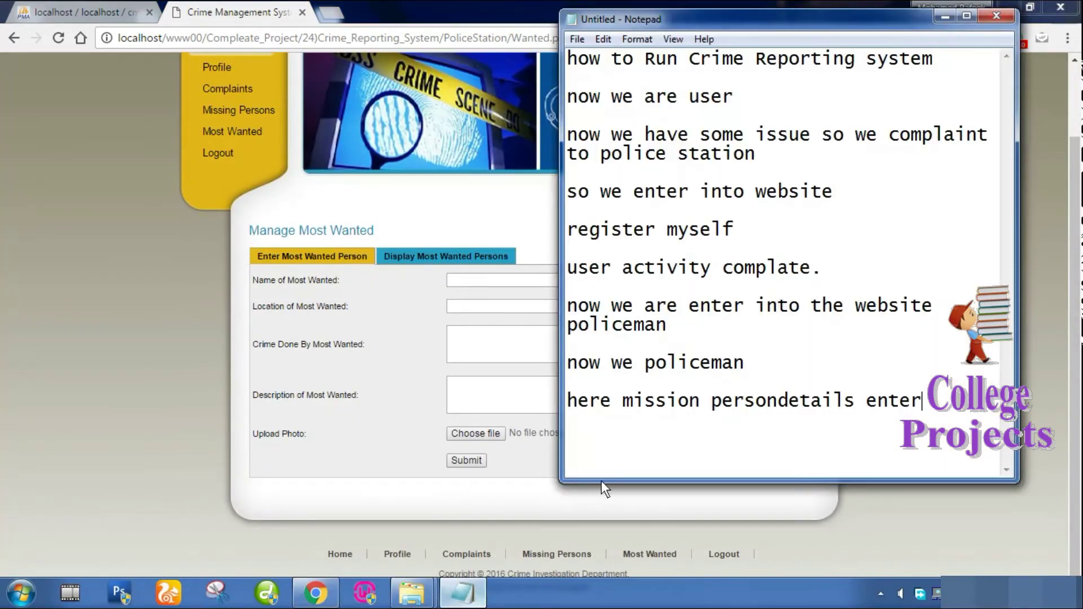
Add the note 'here most wanted people details pos' in Notepad and begin the next line.
{"action": "key", "text": "Return"}
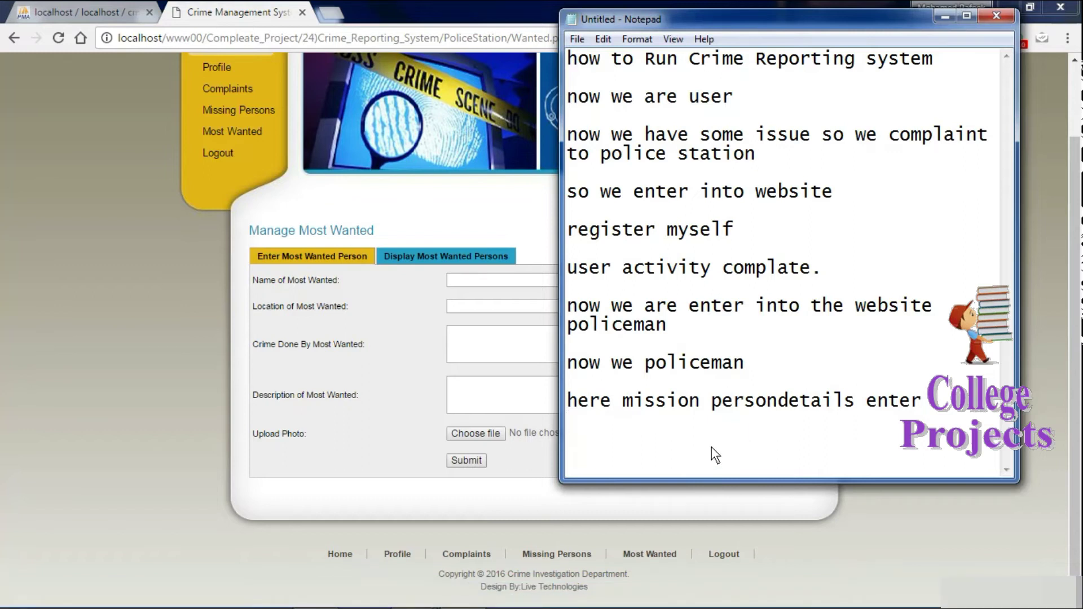
{"action": "type", "text": "here mos"}
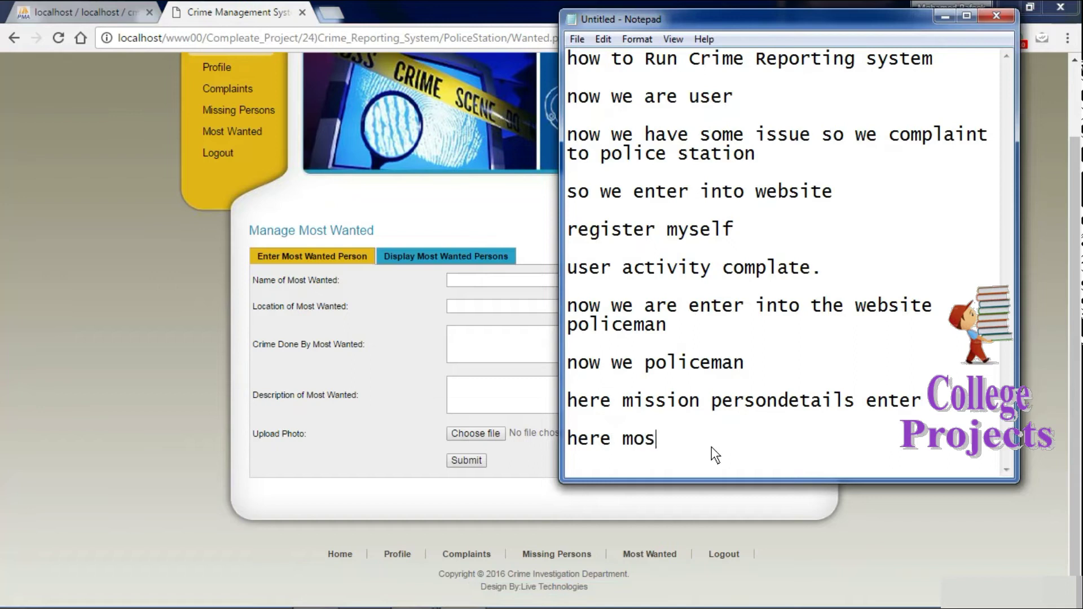
{"action": "type", "text": "t wanted peo"}
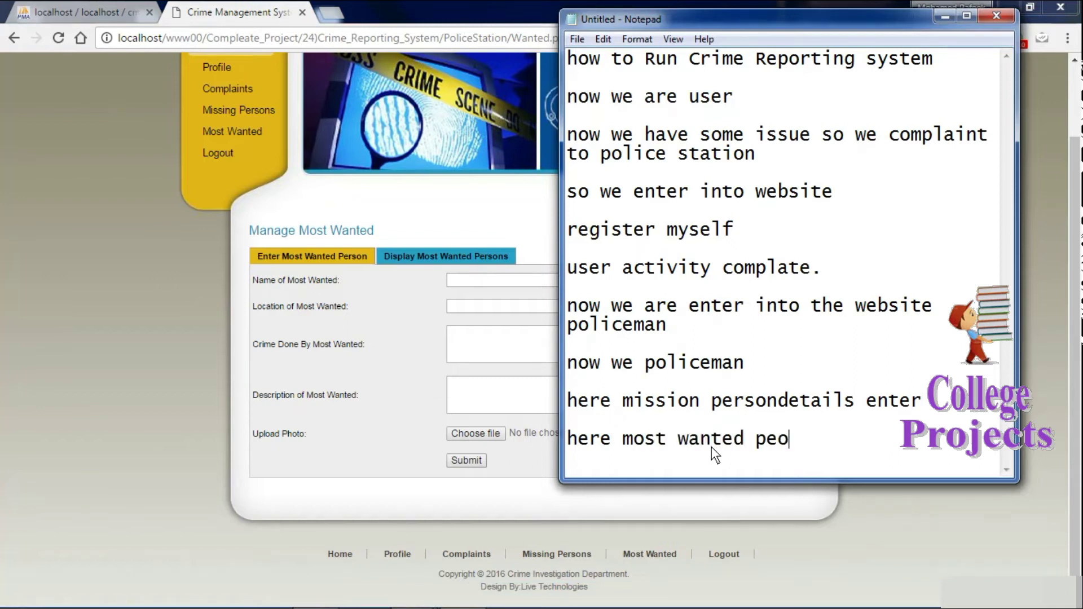
{"action": "type", "text": "ple details pos"}
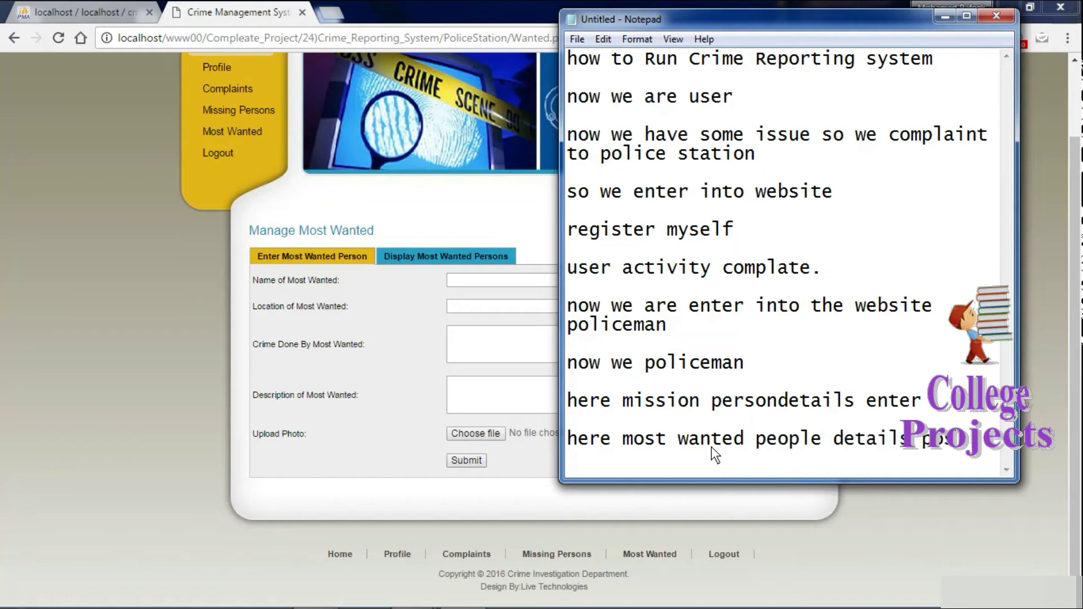
{"action": "key", "text": "Return"}
{"action": "type", "text": "hre"}
{"action": "key", "text": "BackSpace"}
{"action": "key", "text": "BackSpace"}
{"action": "key", "text": "BackSpace"}
Finish the note with 'here', log out of the police station account, and add a Notepad line.
{"action": "type", "text": "here"}
{"action": "left_click", "coordinate": [359, 342]}
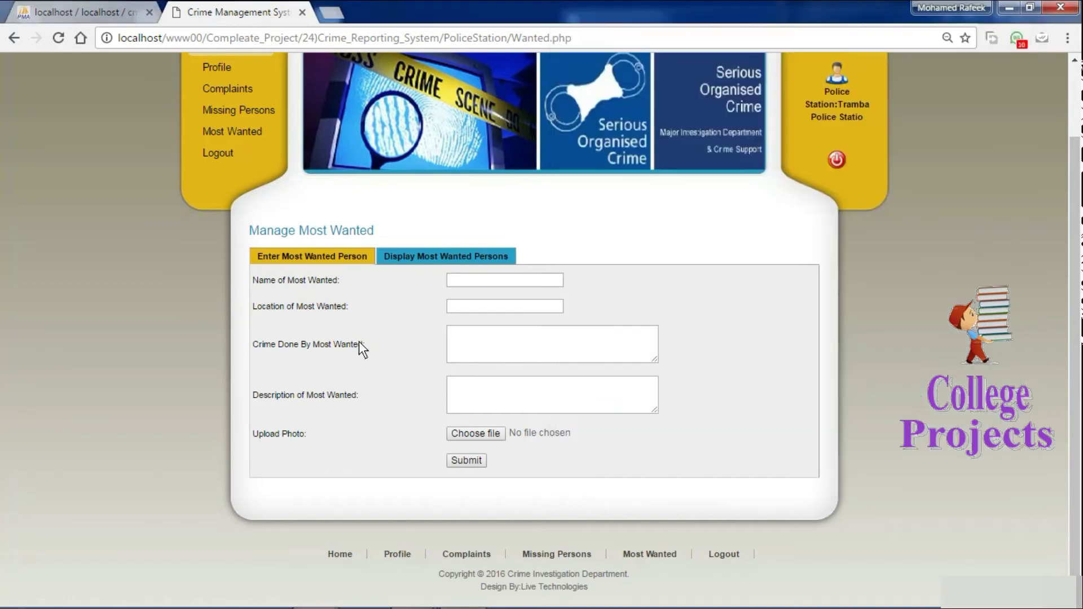
{"action": "left_click", "coordinate": [219, 154]}
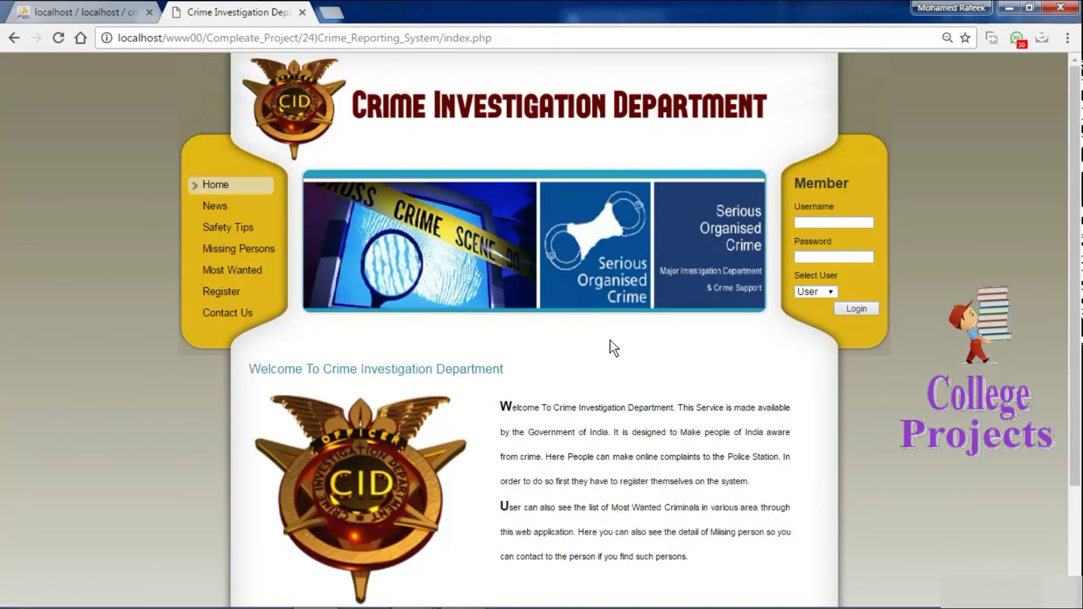
{"action": "left_click", "coordinate": [462, 593]}
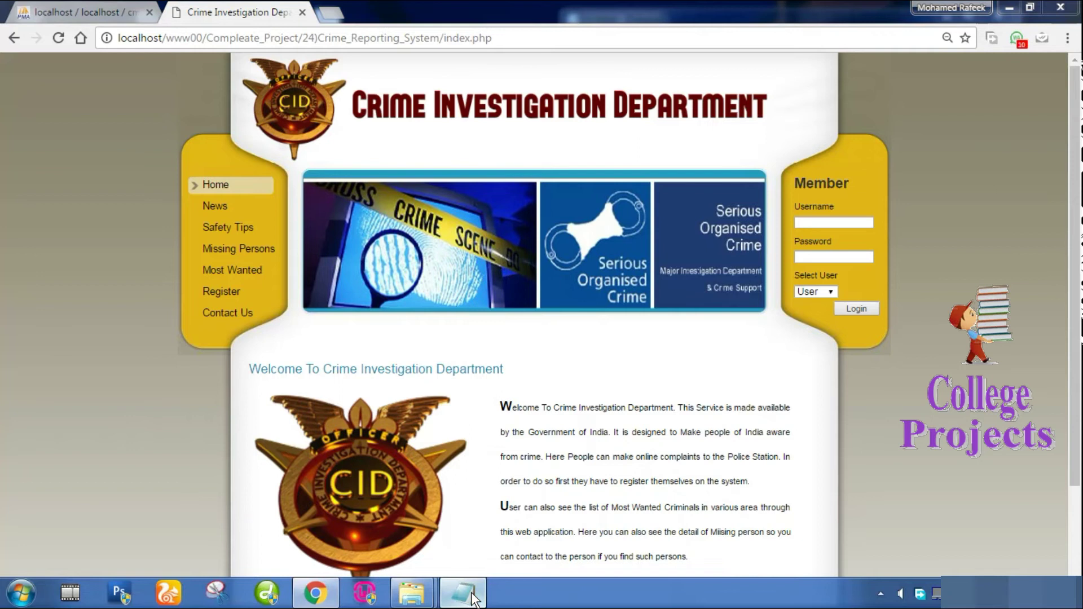
{"action": "key", "text": "Return"}
{"action": "key", "text": "Return"}
{"action": "key", "text": "Return"}
Write 'now we are enter into website admin' with 'admin' on the next line, selecting 'admin'.
{"action": "type", "text": "now we are "}
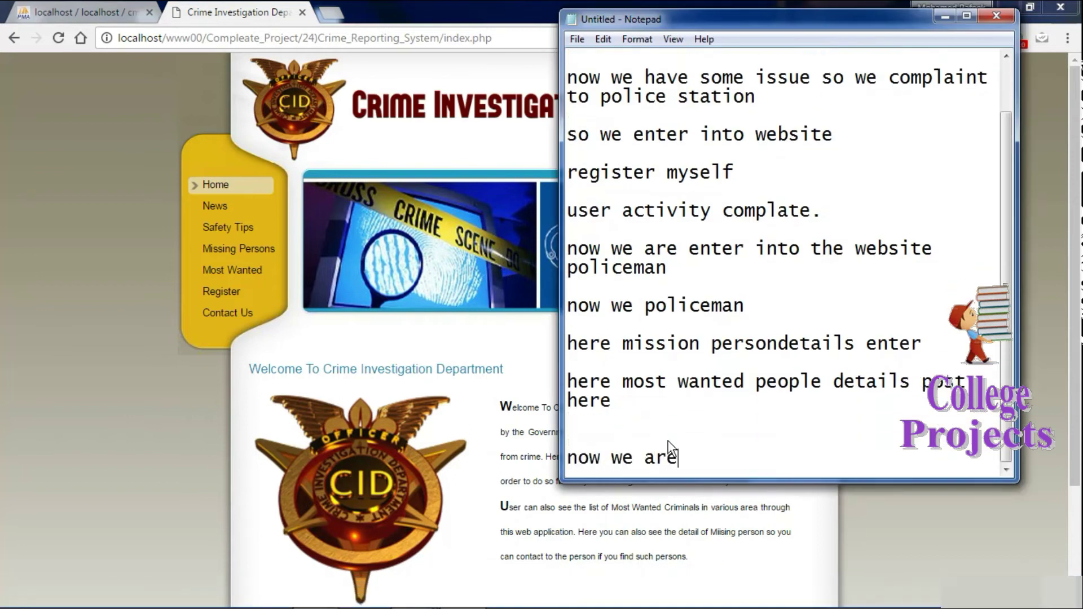
{"action": "type", "text": "enter t"}
{"action": "key", "text": "BackSpace"}
{"action": "type", "text": "inot"}
{"action": "key", "text": "BackSpace"}
{"action": "key", "text": "BackSpace"}
{"action": "type", "text": "to "}
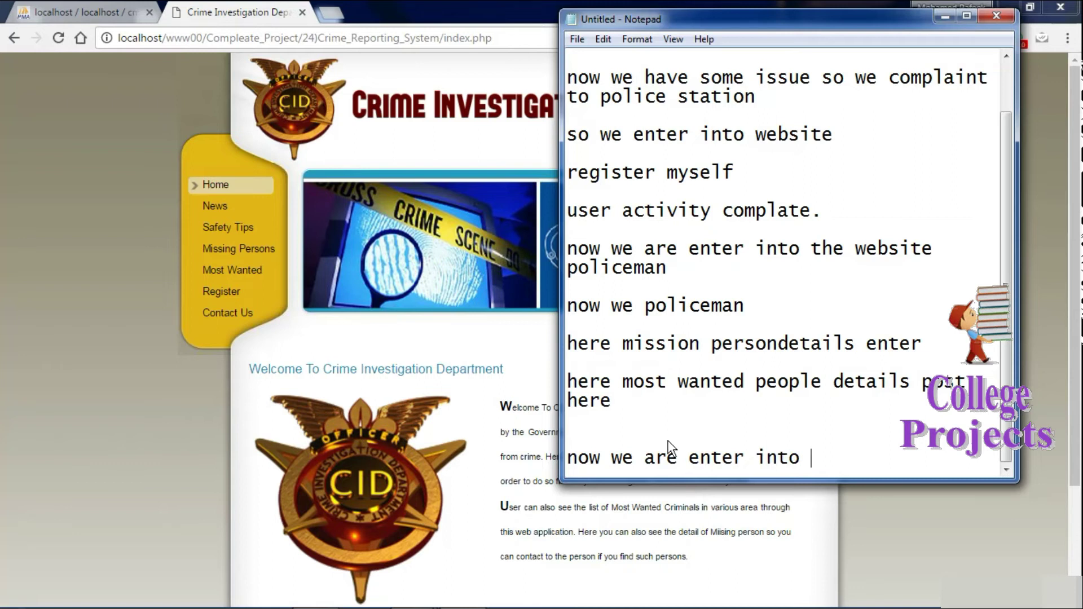
{"action": "type", "text": "website add"}
{"action": "key", "text": "BackSpace"}
{"action": "type", "text": "min"}
{"action": "key", "text": "Return"}
{"action": "key", "text": "Return"}
{"action": "type", "text": "admin"}
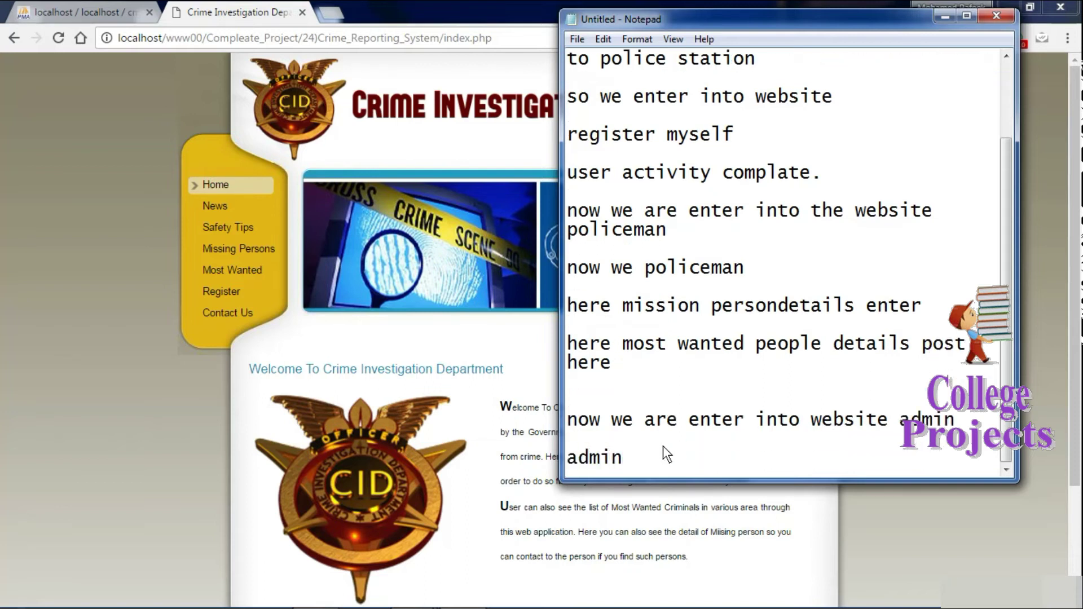
{"action": "left_click_drag", "start_coordinate": [644, 467], "coordinate": [511, 465]}
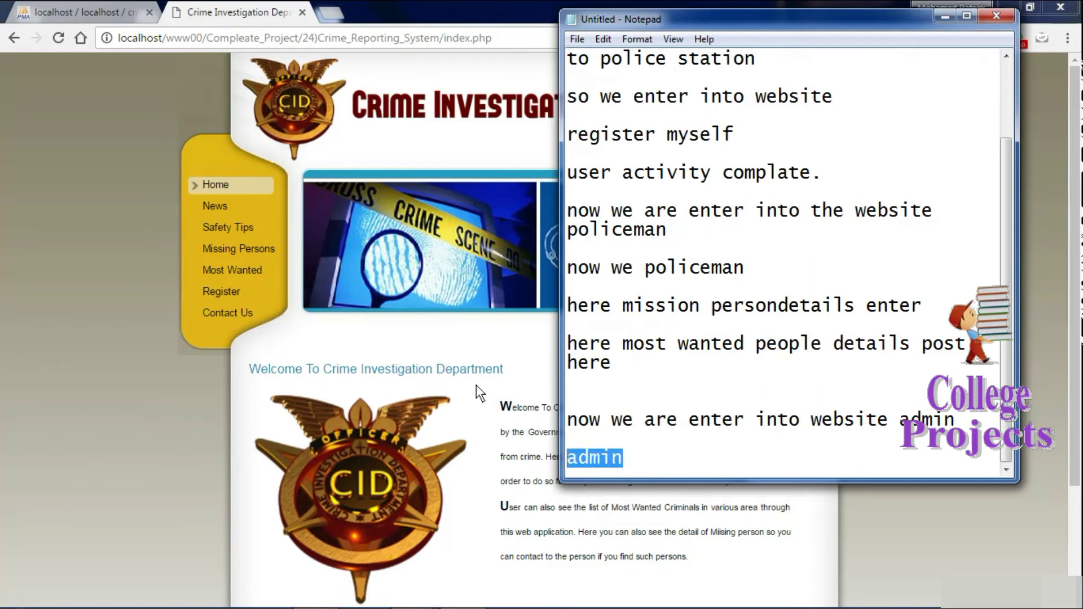
{"action": "left_click", "coordinate": [476, 385]}
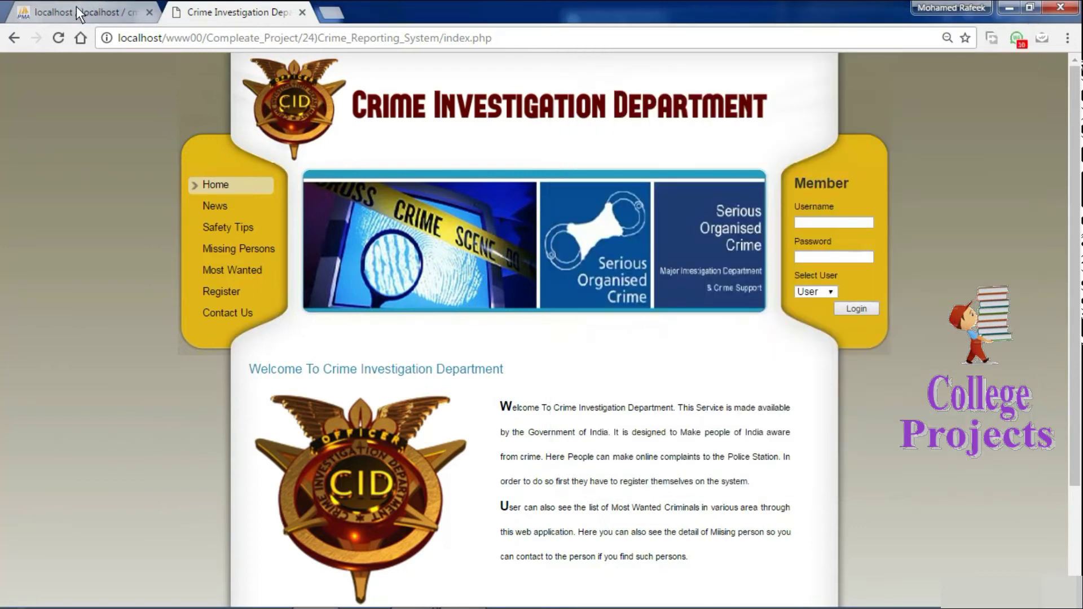
Copy the admin account's Admin_Name from admin_tbl in phpMyAdmin and return to the CID site.
{"action": "left_click", "coordinate": [76, 5]}
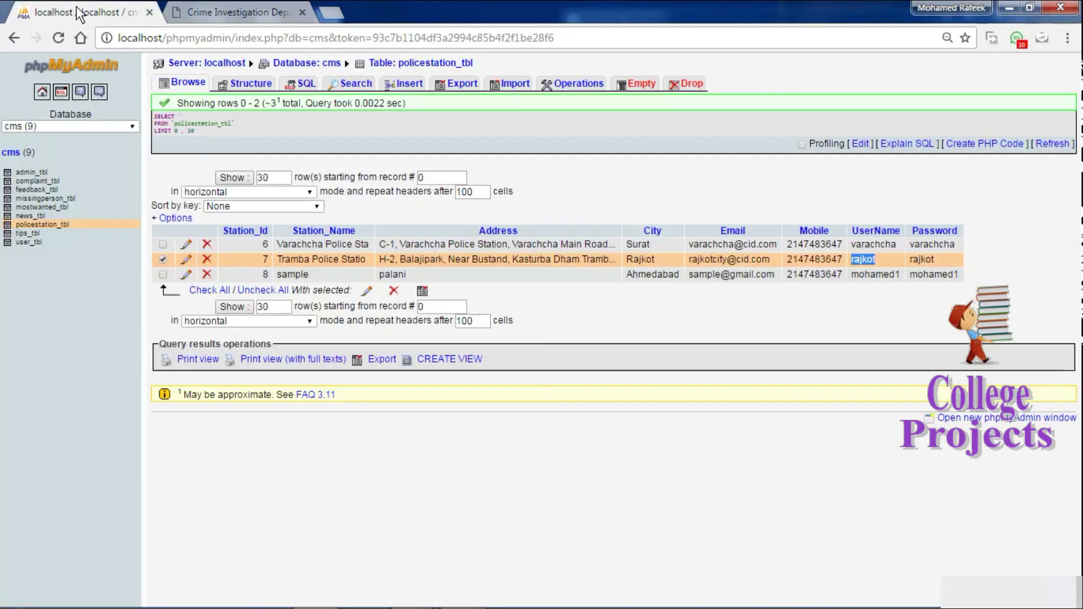
{"action": "left_click", "coordinate": [36, 171]}
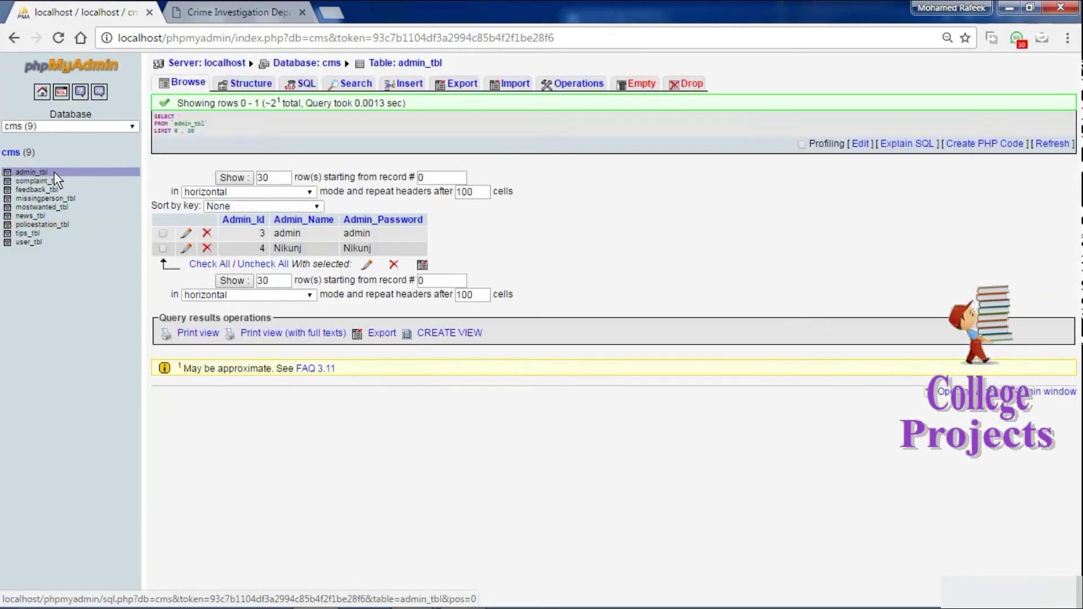
{"action": "double_click", "coordinate": [284, 243]}
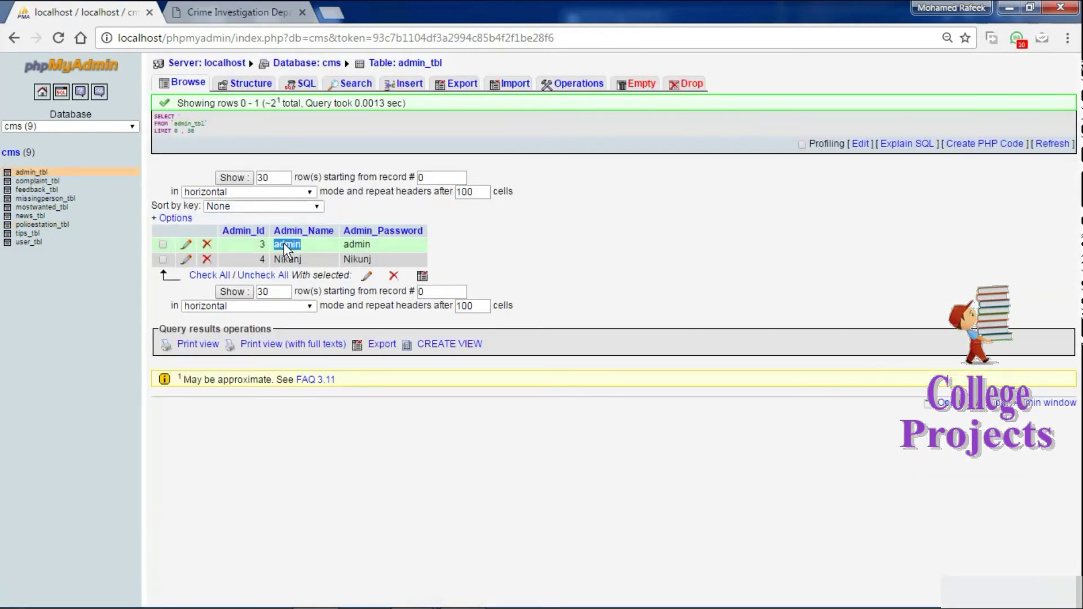
{"action": "right_click", "coordinate": [283, 242]}
{"action": "left_click", "coordinate": [310, 254]}
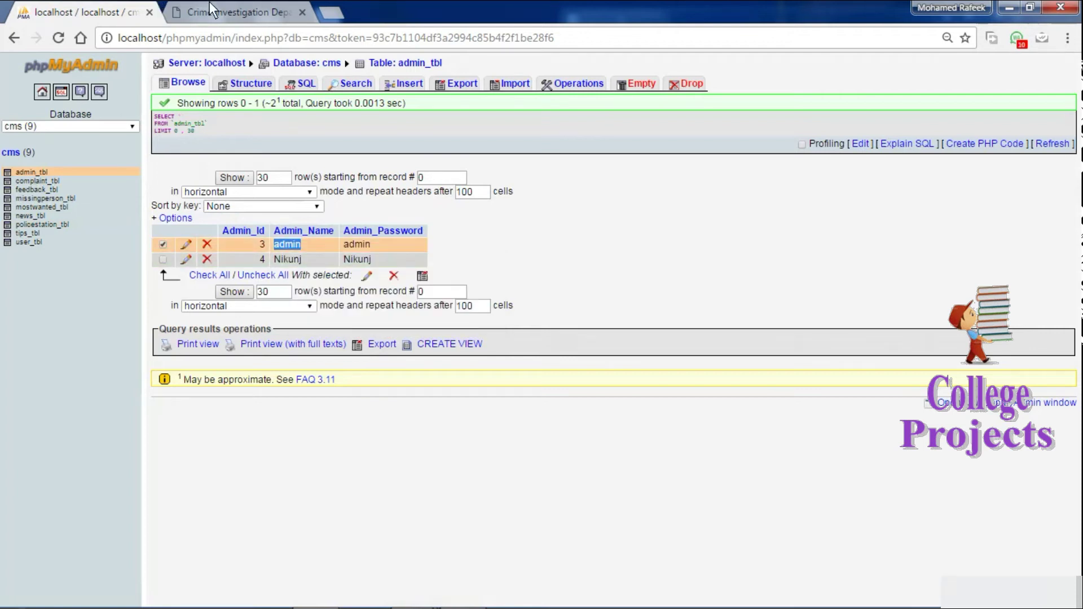
{"action": "left_click", "coordinate": [214, 12]}
Log in as Admin using the copied admin user name and the account password.
{"action": "left_click", "coordinate": [826, 221]}
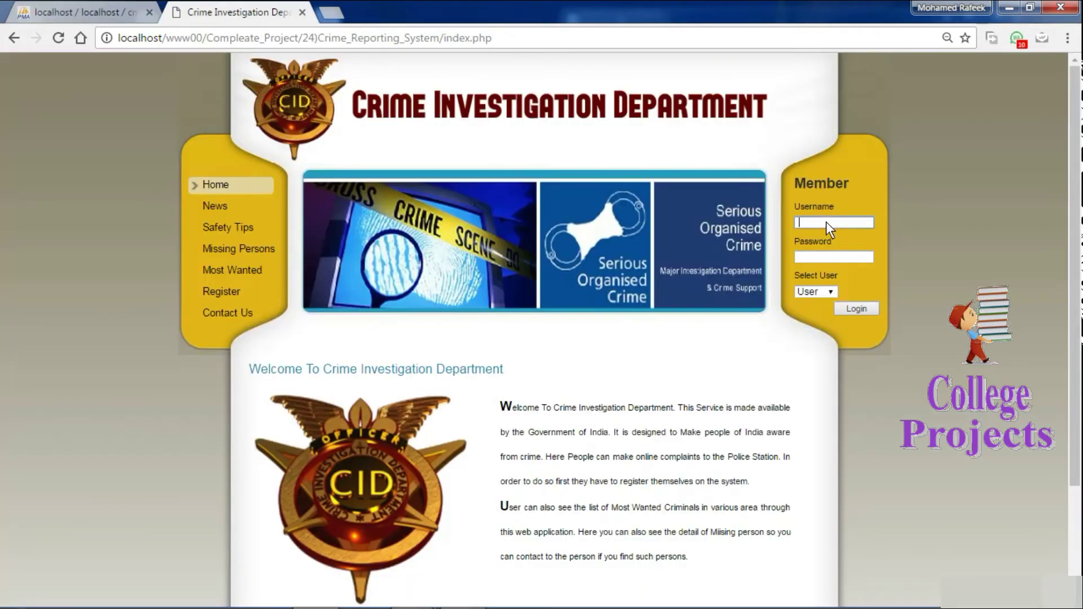
{"action": "right_click", "coordinate": [826, 221]}
{"action": "left_click", "coordinate": [881, 320]}
{"action": "left_click", "coordinate": [813, 255]}
{"action": "left_click", "coordinate": [827, 291]}
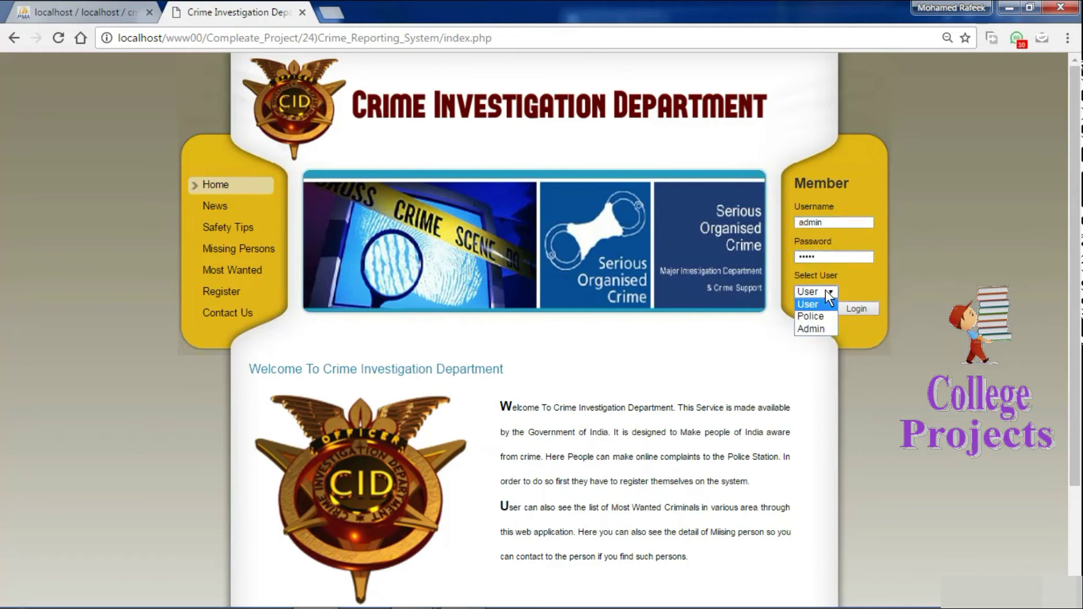
{"action": "left_click", "coordinate": [821, 330]}
{"action": "left_click", "coordinate": [851, 308]}
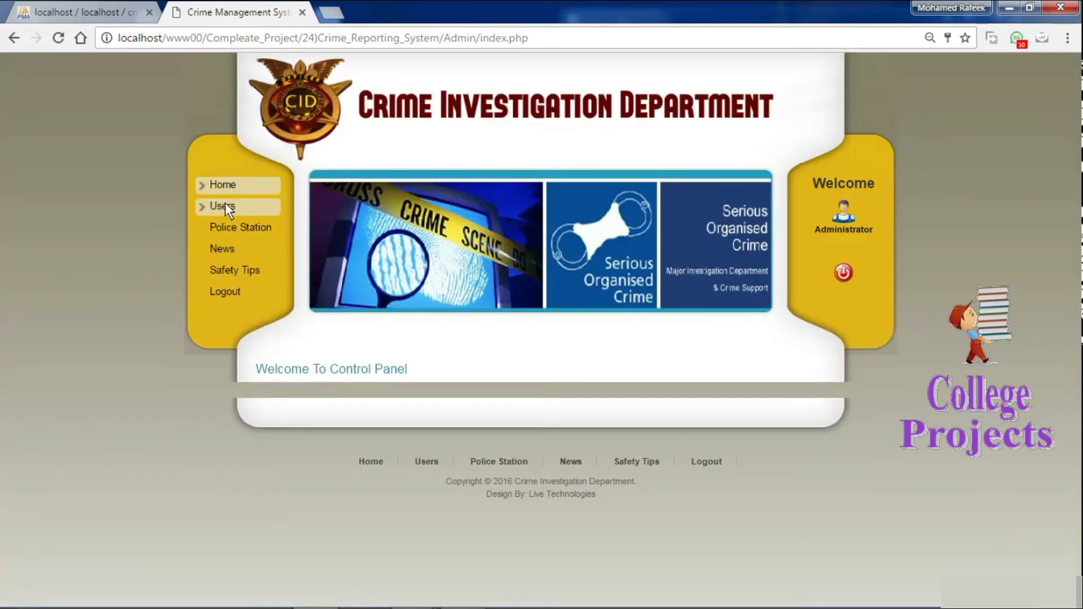
Open User Management, view the Display User list, then go back to the Create User form.
{"action": "left_click", "coordinate": [222, 205]}
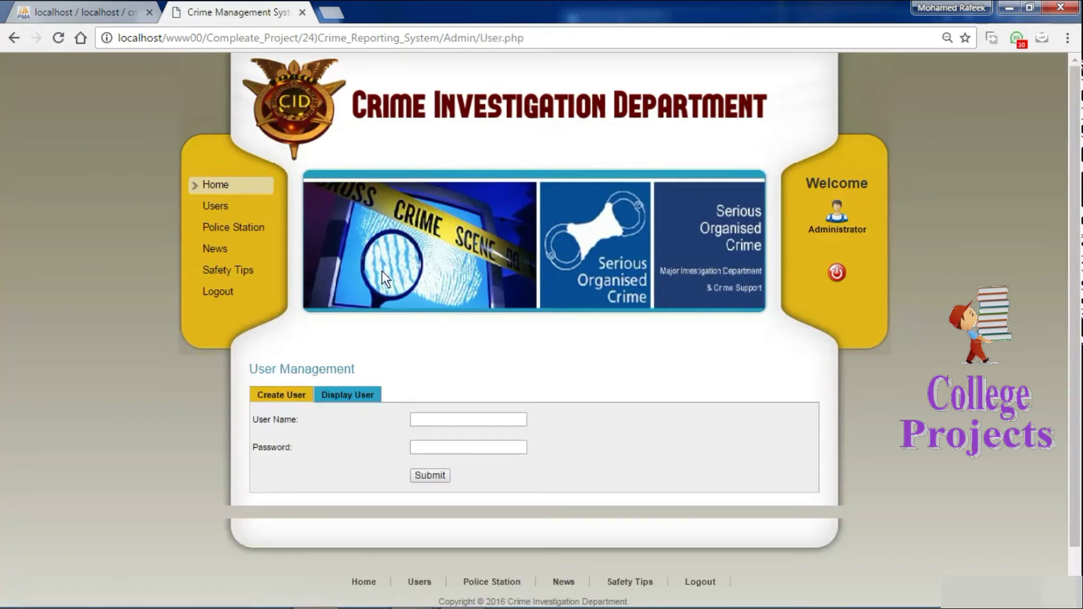
{"action": "left_click", "coordinate": [336, 392]}
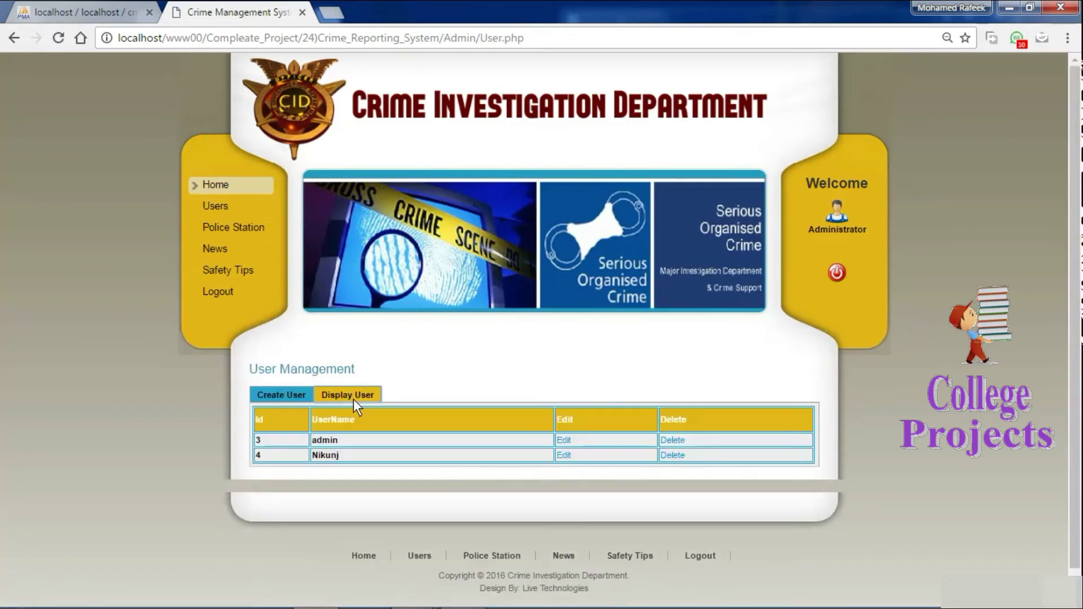
{"action": "left_click", "coordinate": [296, 394]}
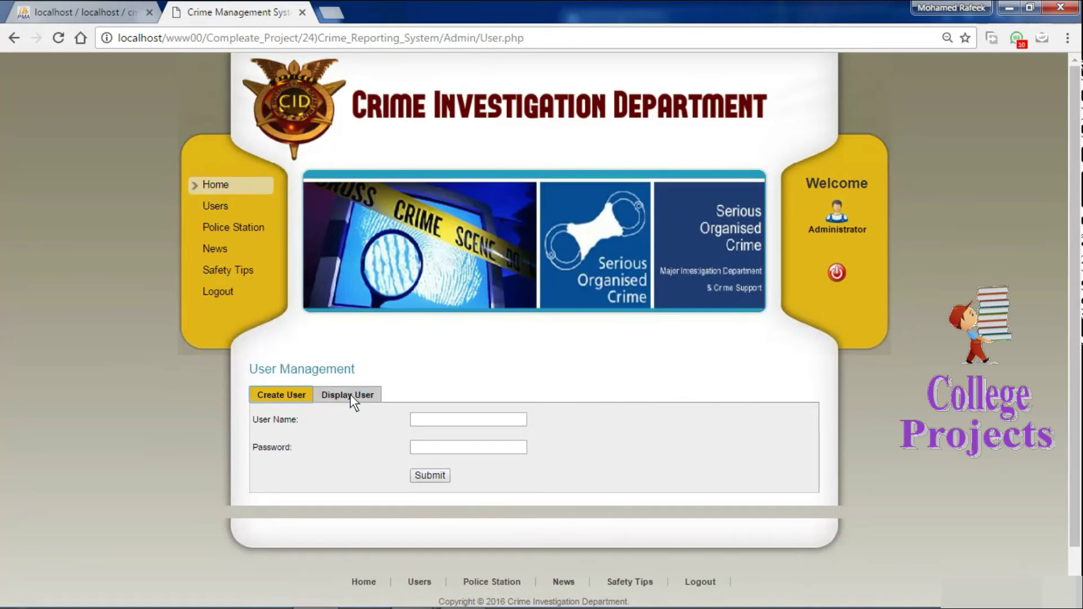
In the Notepad walkthrough, type 'this user is manage website admin' on a new line under the admin note.
{"action": "left_click", "coordinate": [462, 592]}
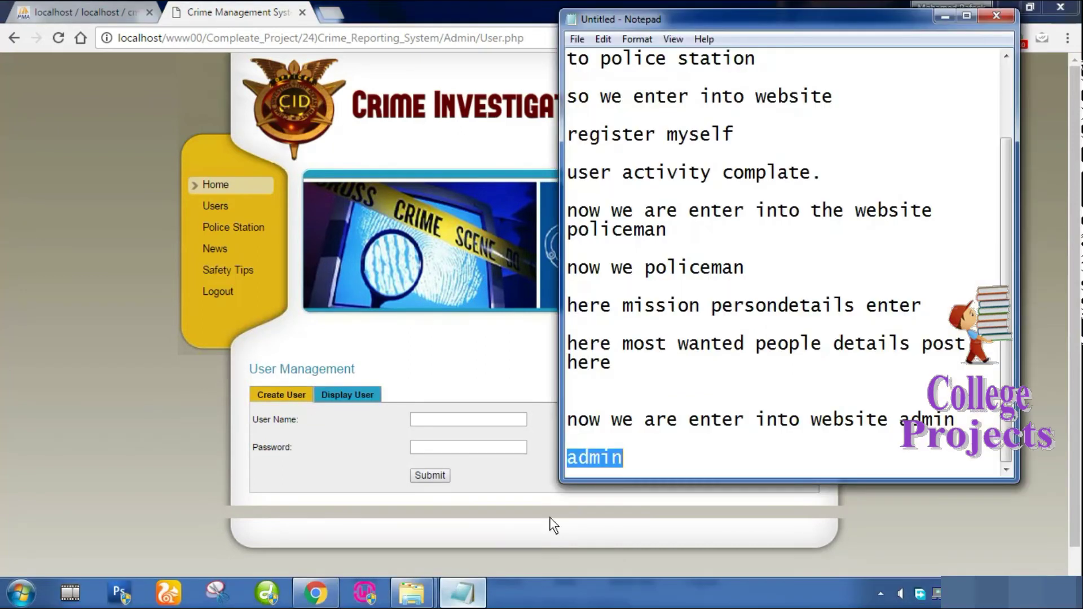
{"action": "left_click", "coordinate": [746, 457]}
{"action": "key", "text": "Return"}
{"action": "type", "text": "this user is"}
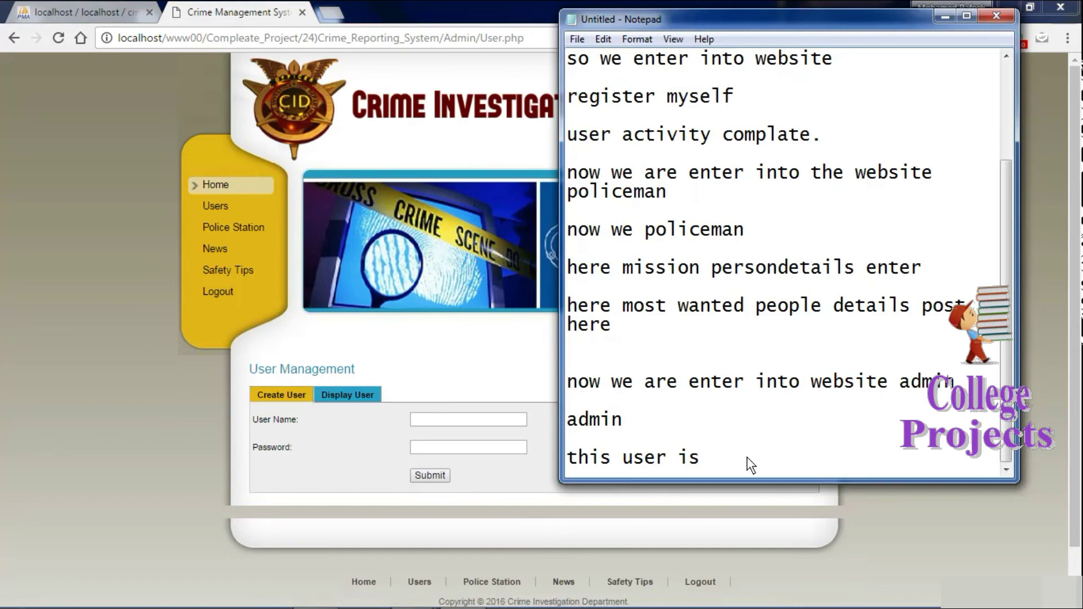
{"action": "type", "text": " manage web"}
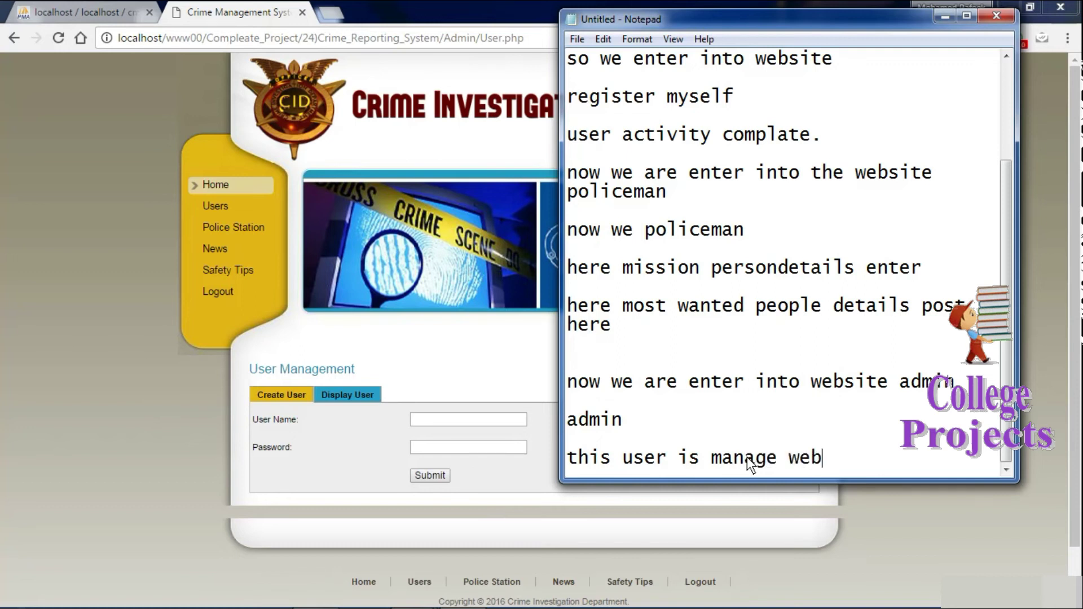
{"action": "type", "text": "site admin"}
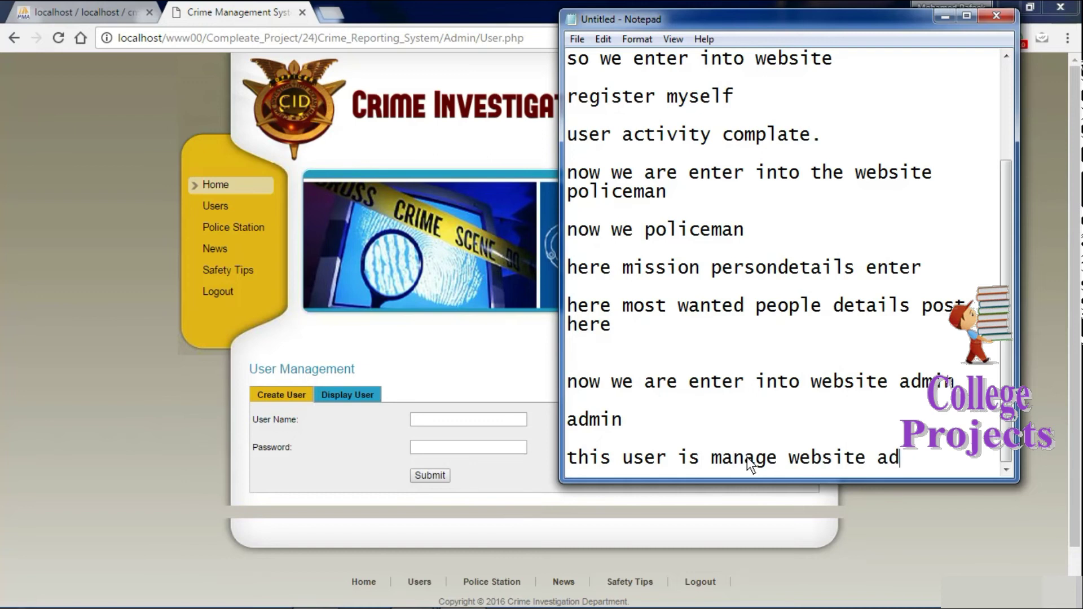